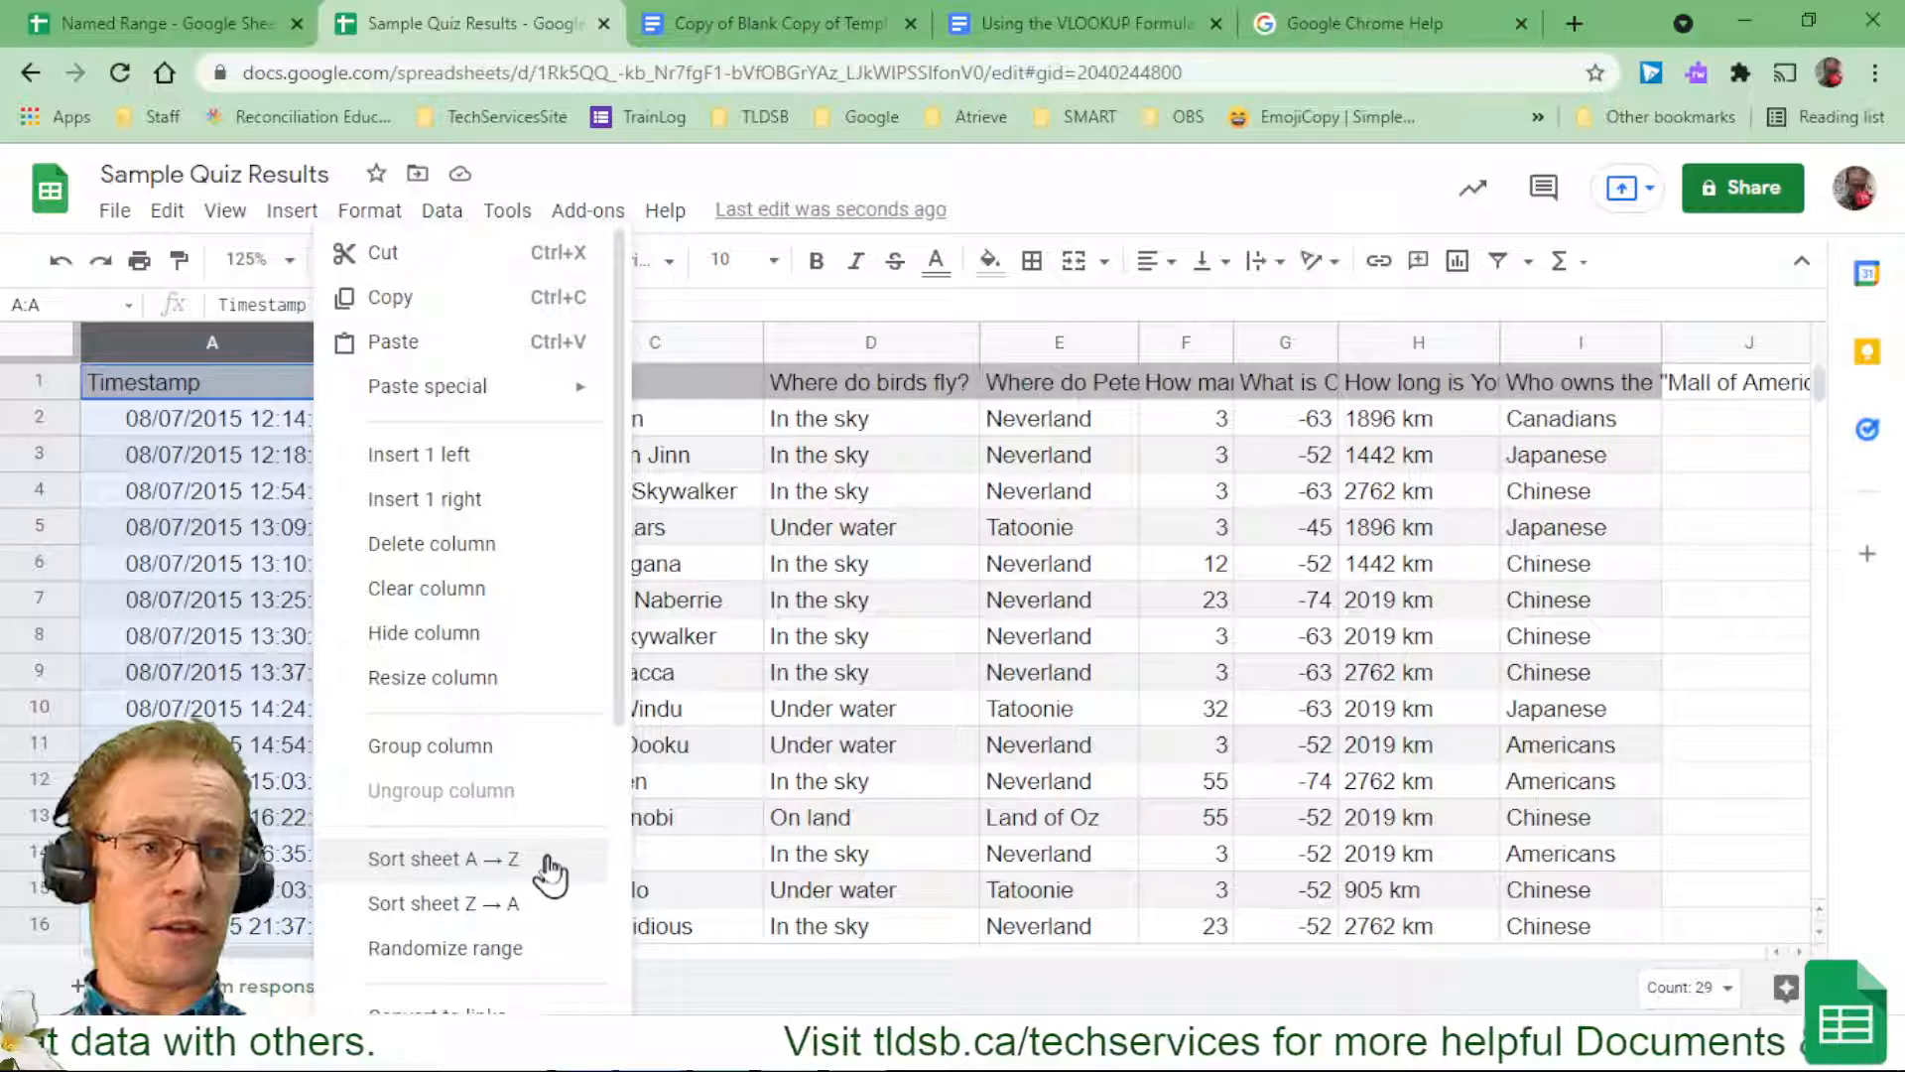
Try sorting the whole sheet A → Z by the Timestamp column, and undo the sort.
{"action": "left_click", "coordinate": [546, 863]}
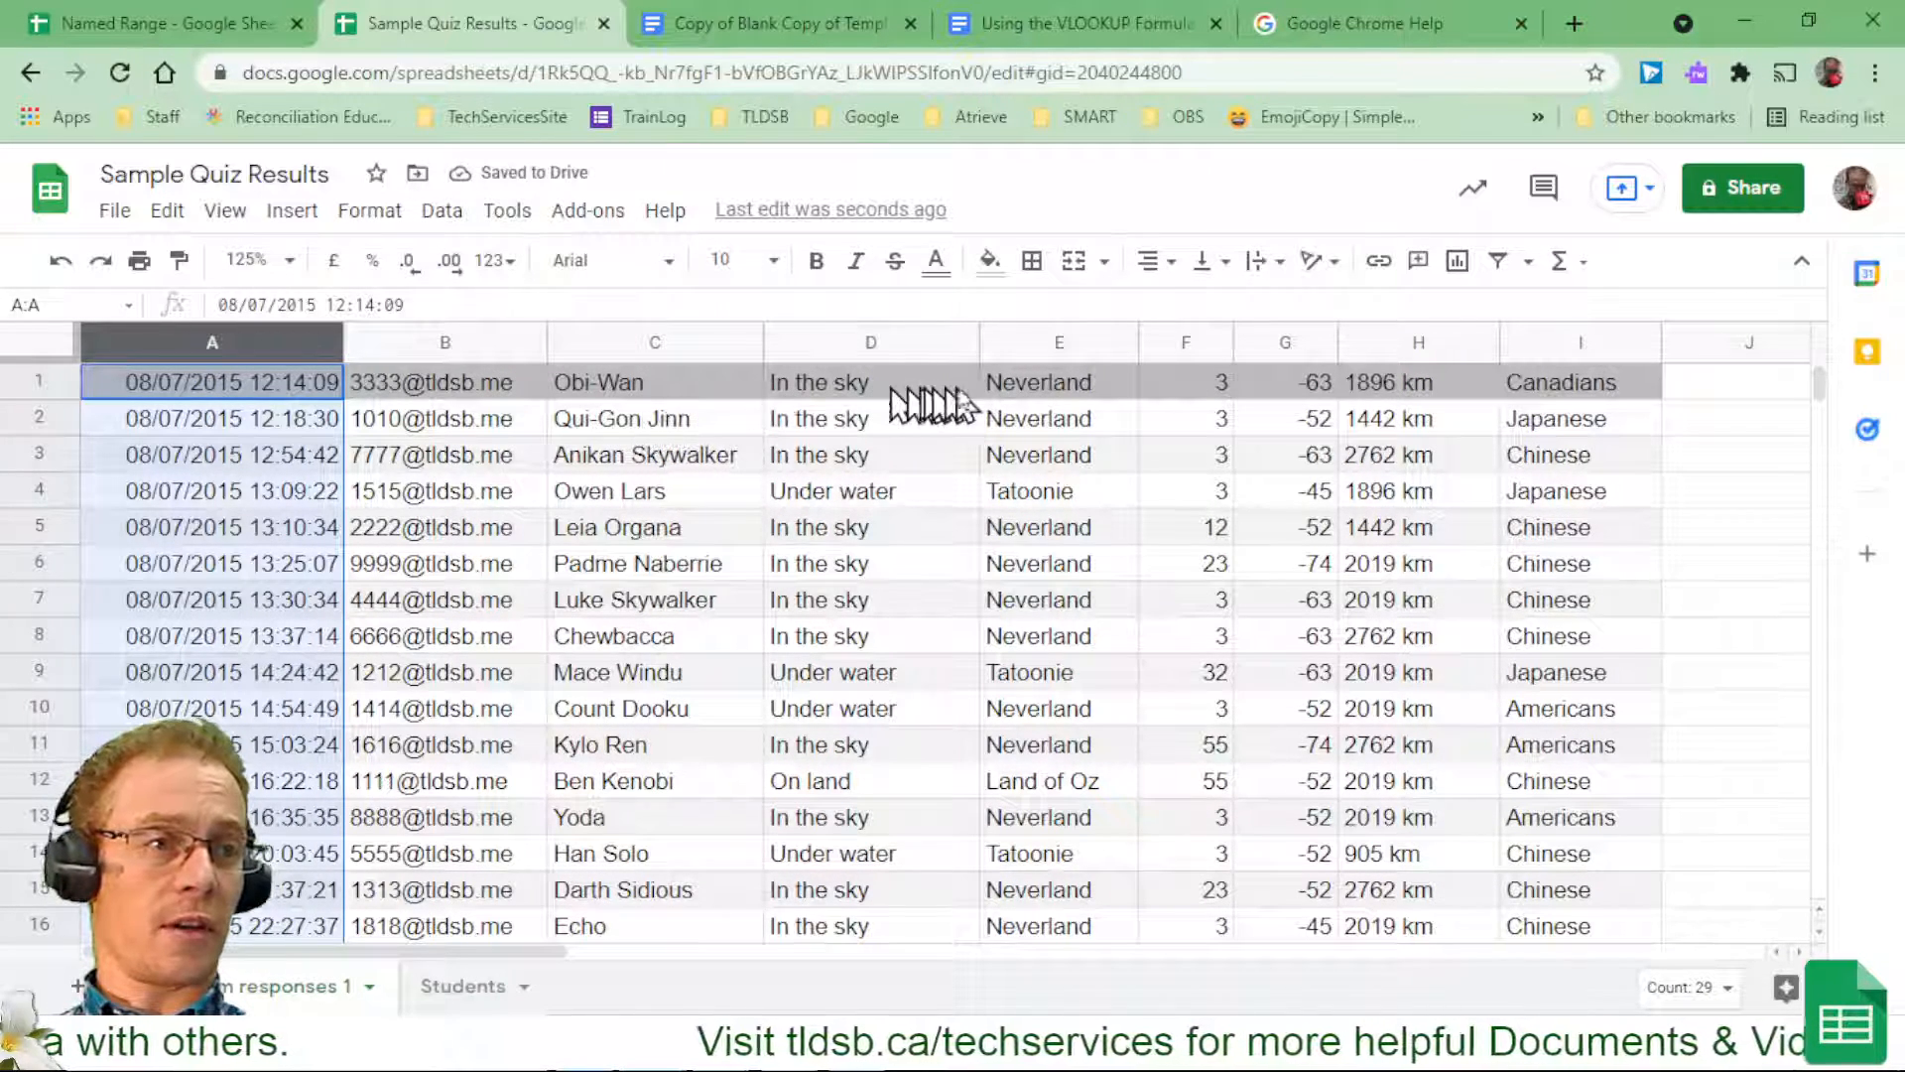
{"action": "scroll", "coordinate": [594, 651], "scroll_direction": "down", "scroll_amount": 6}
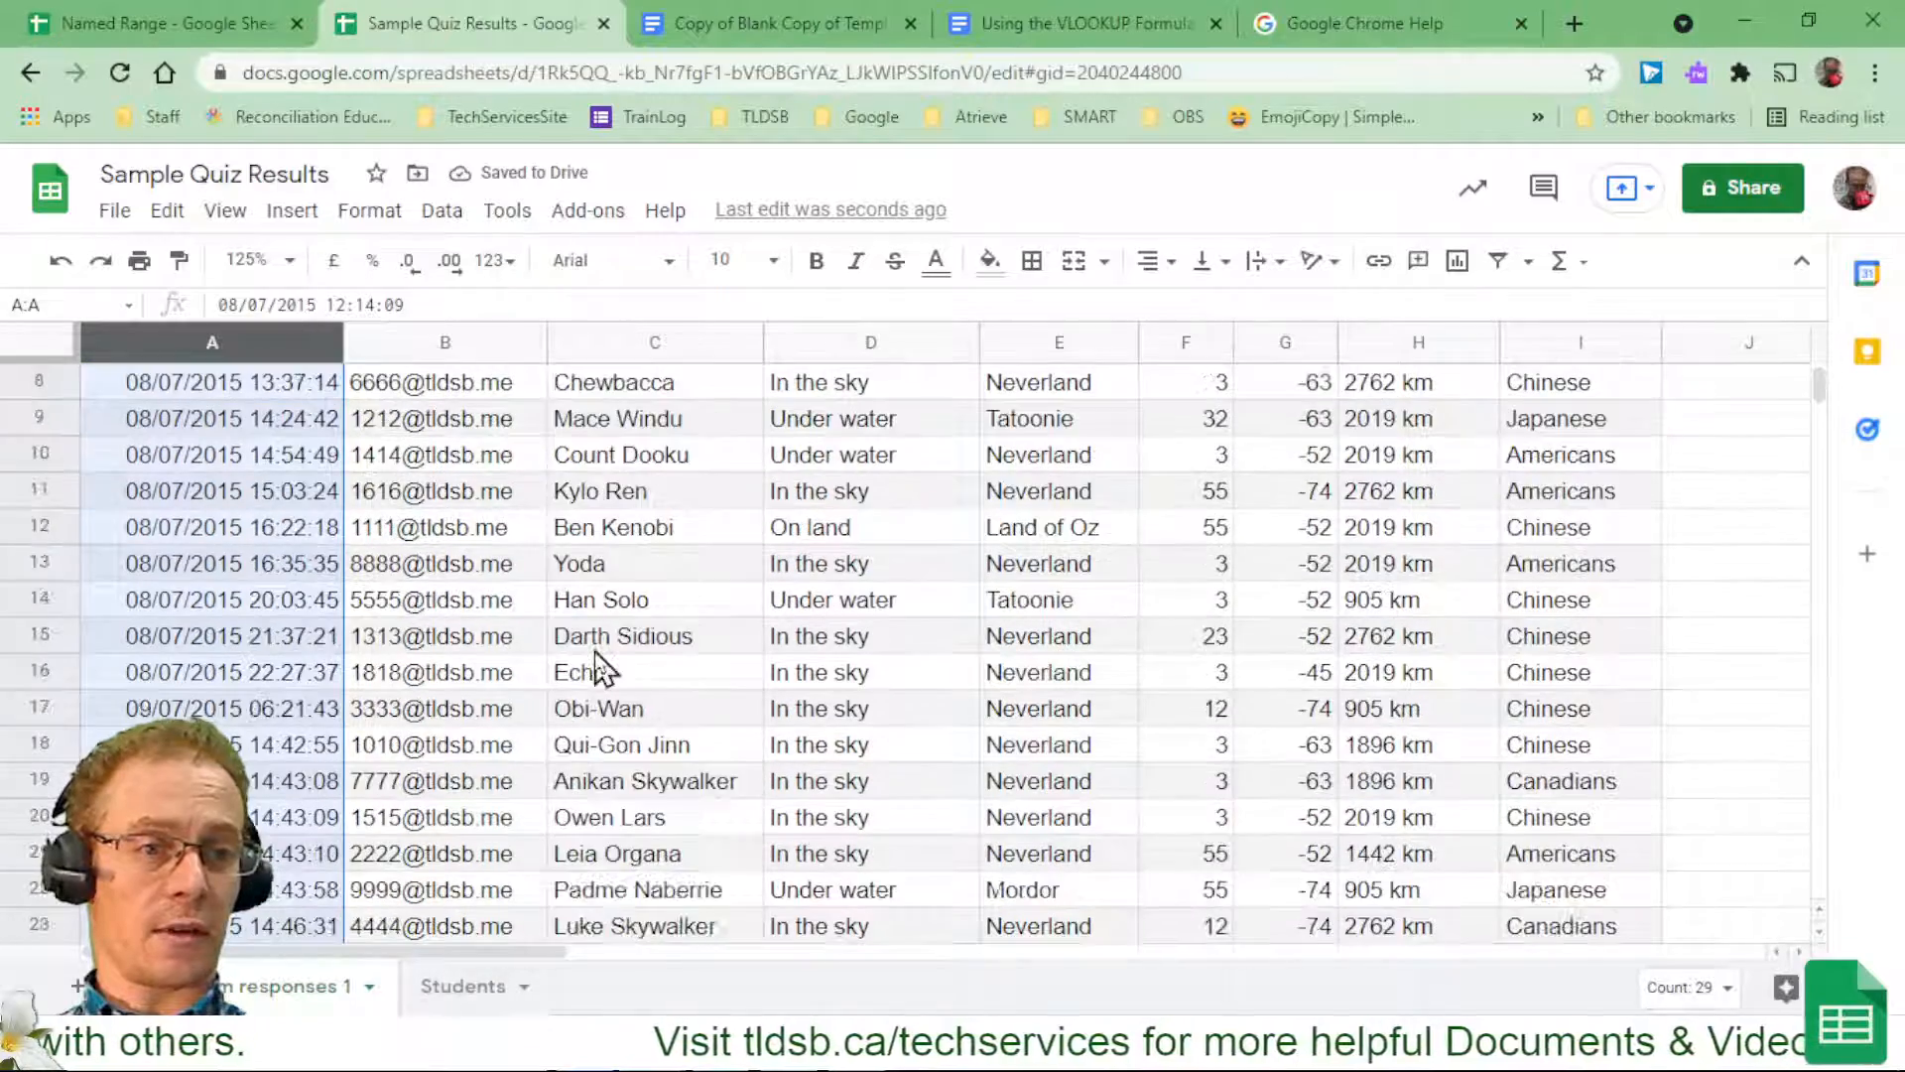
{"action": "scroll", "coordinate": [594, 651], "scroll_direction": "up", "scroll_amount": 6}
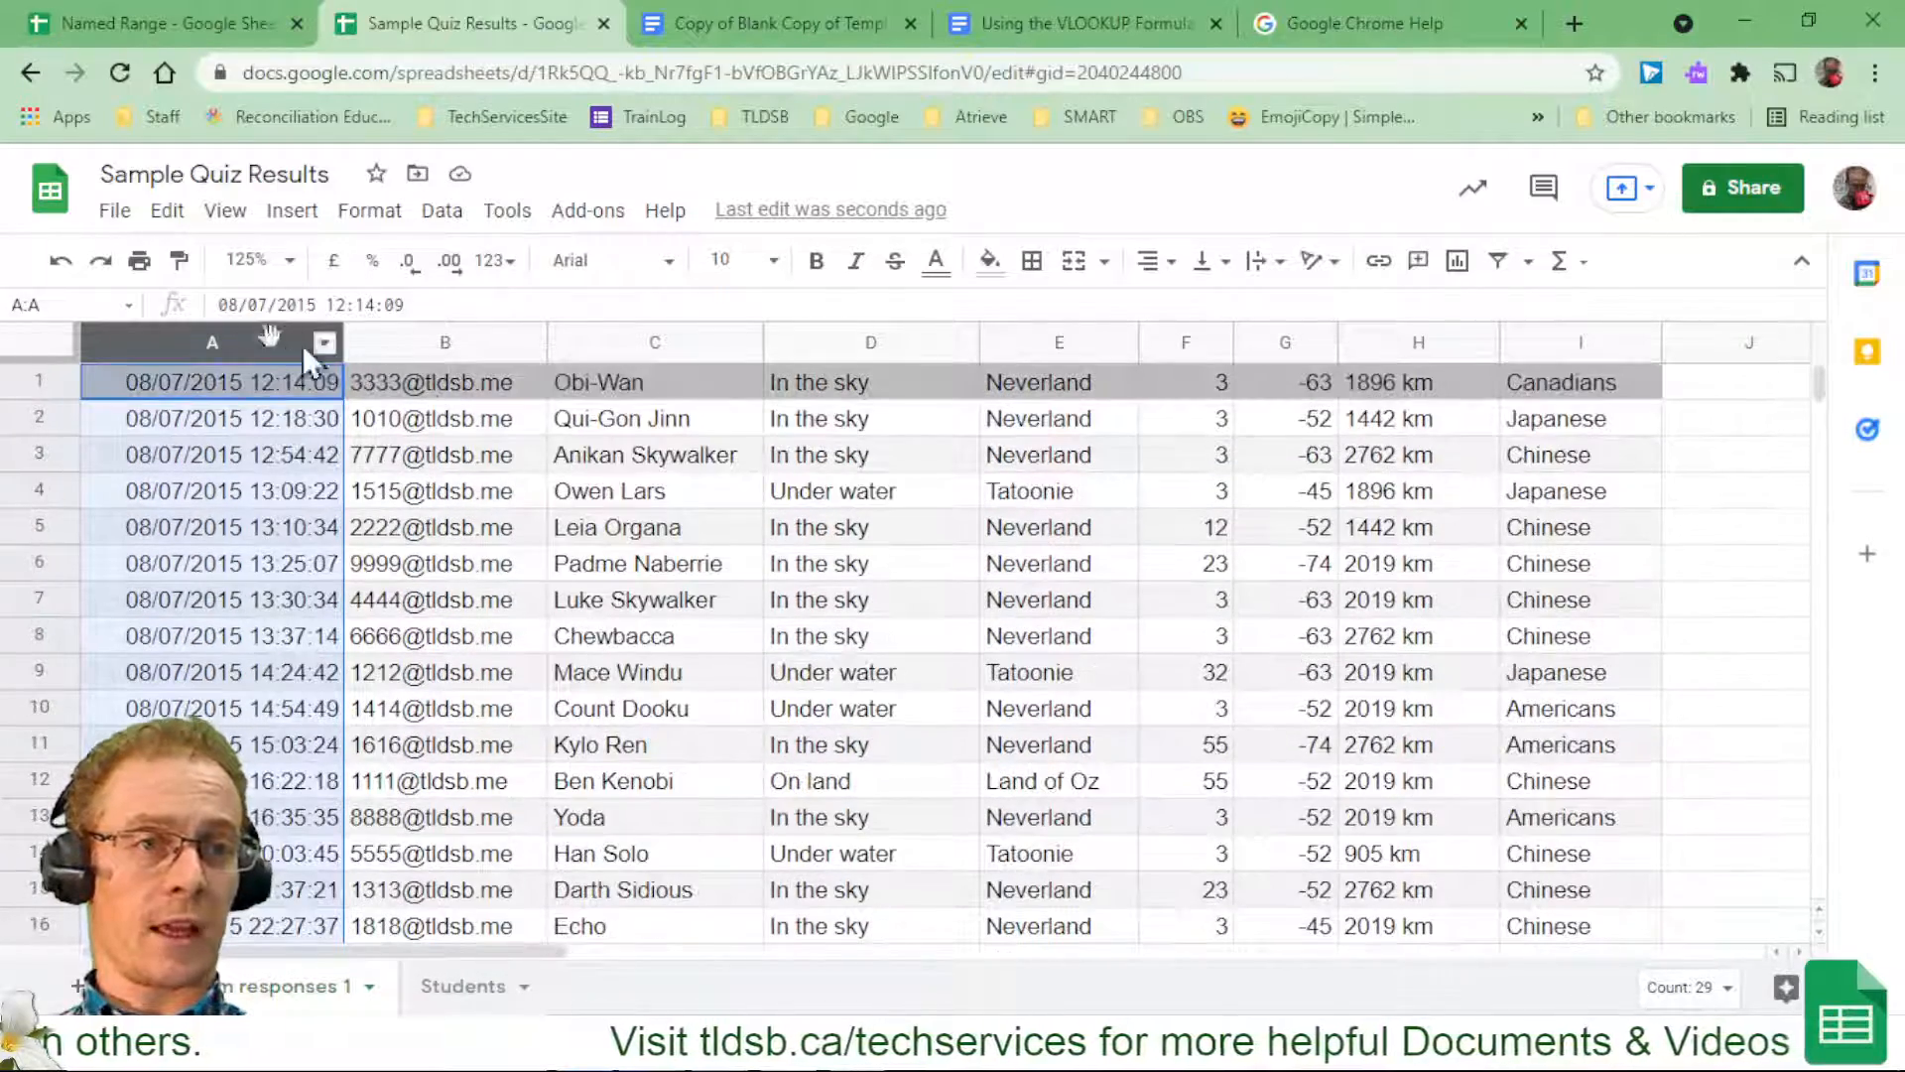
{"action": "left_click", "coordinate": [64, 263]}
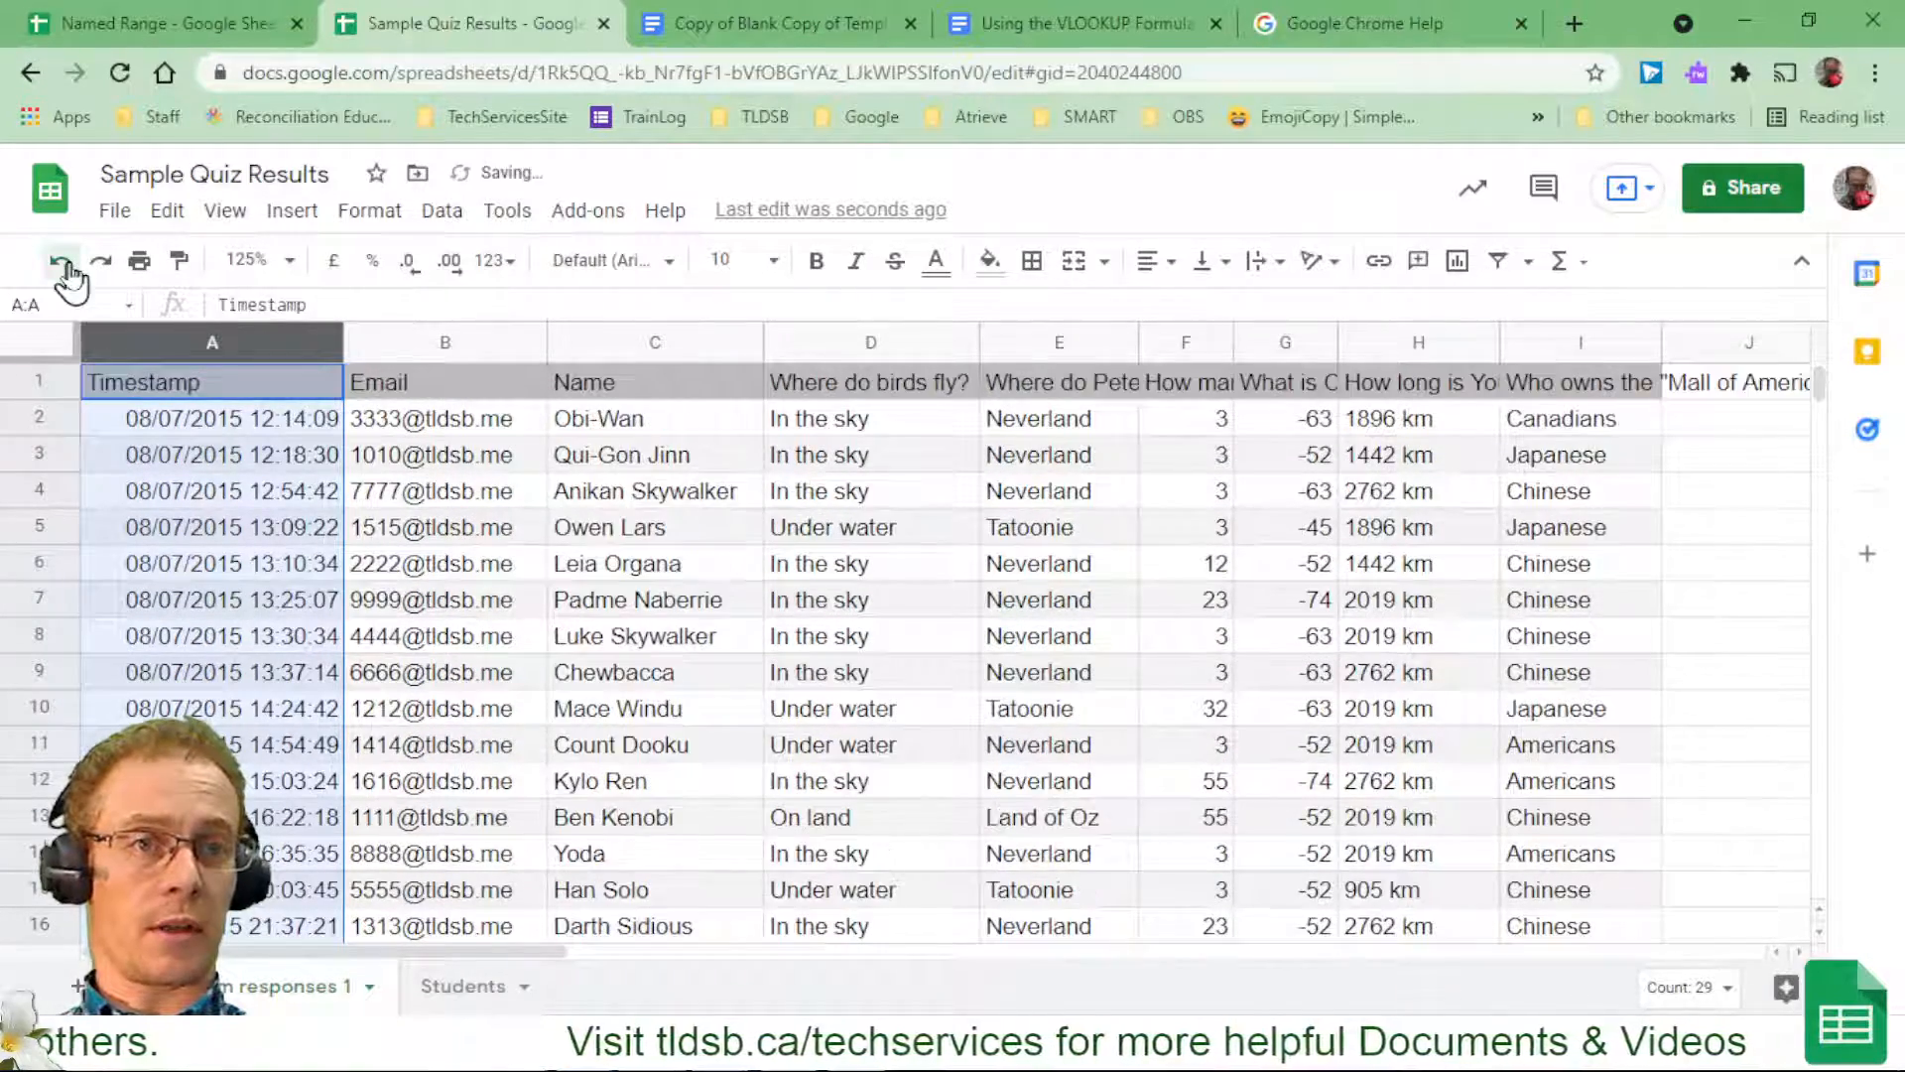
Freeze 1 row so the column headers stay fixed above the quiz responses.
{"action": "left_click", "coordinate": [206, 383]}
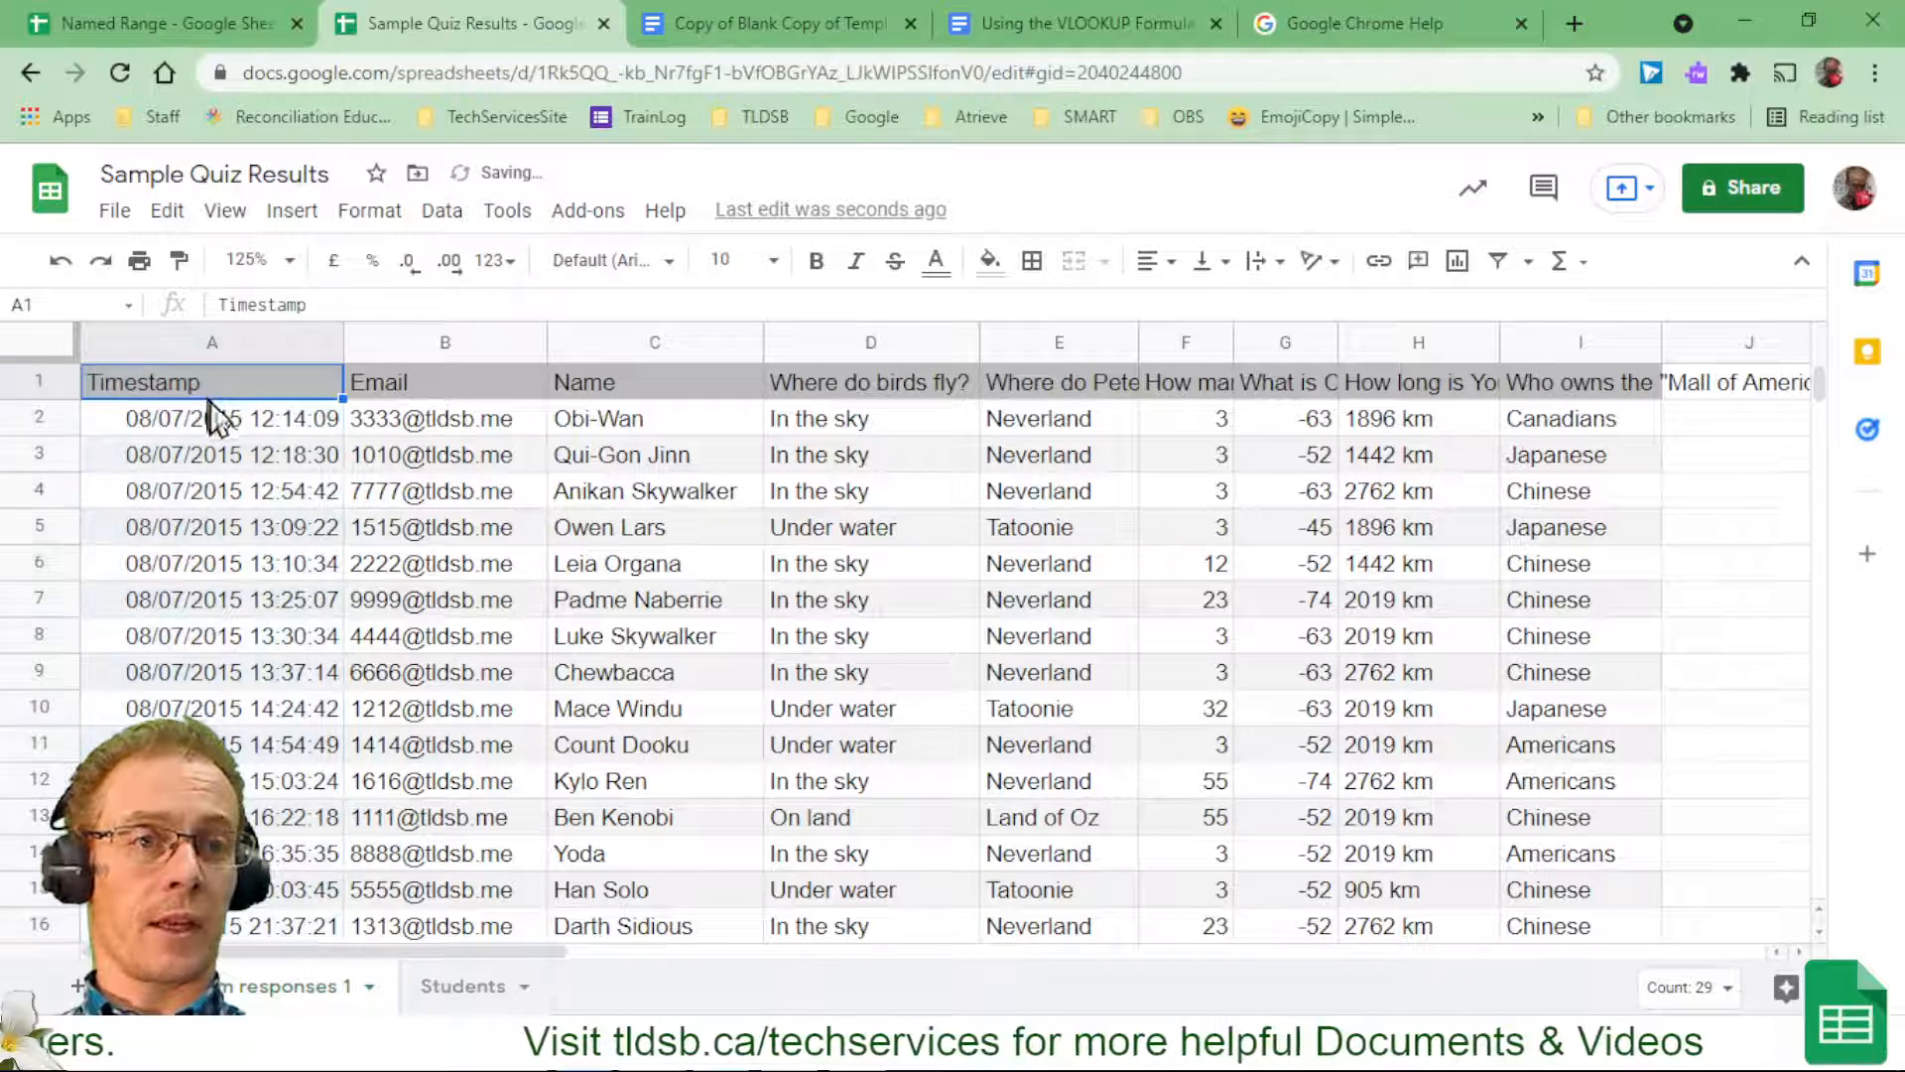
{"action": "left_click", "coordinate": [225, 212]}
{"action": "mouse_move", "coordinate": [377, 264]}
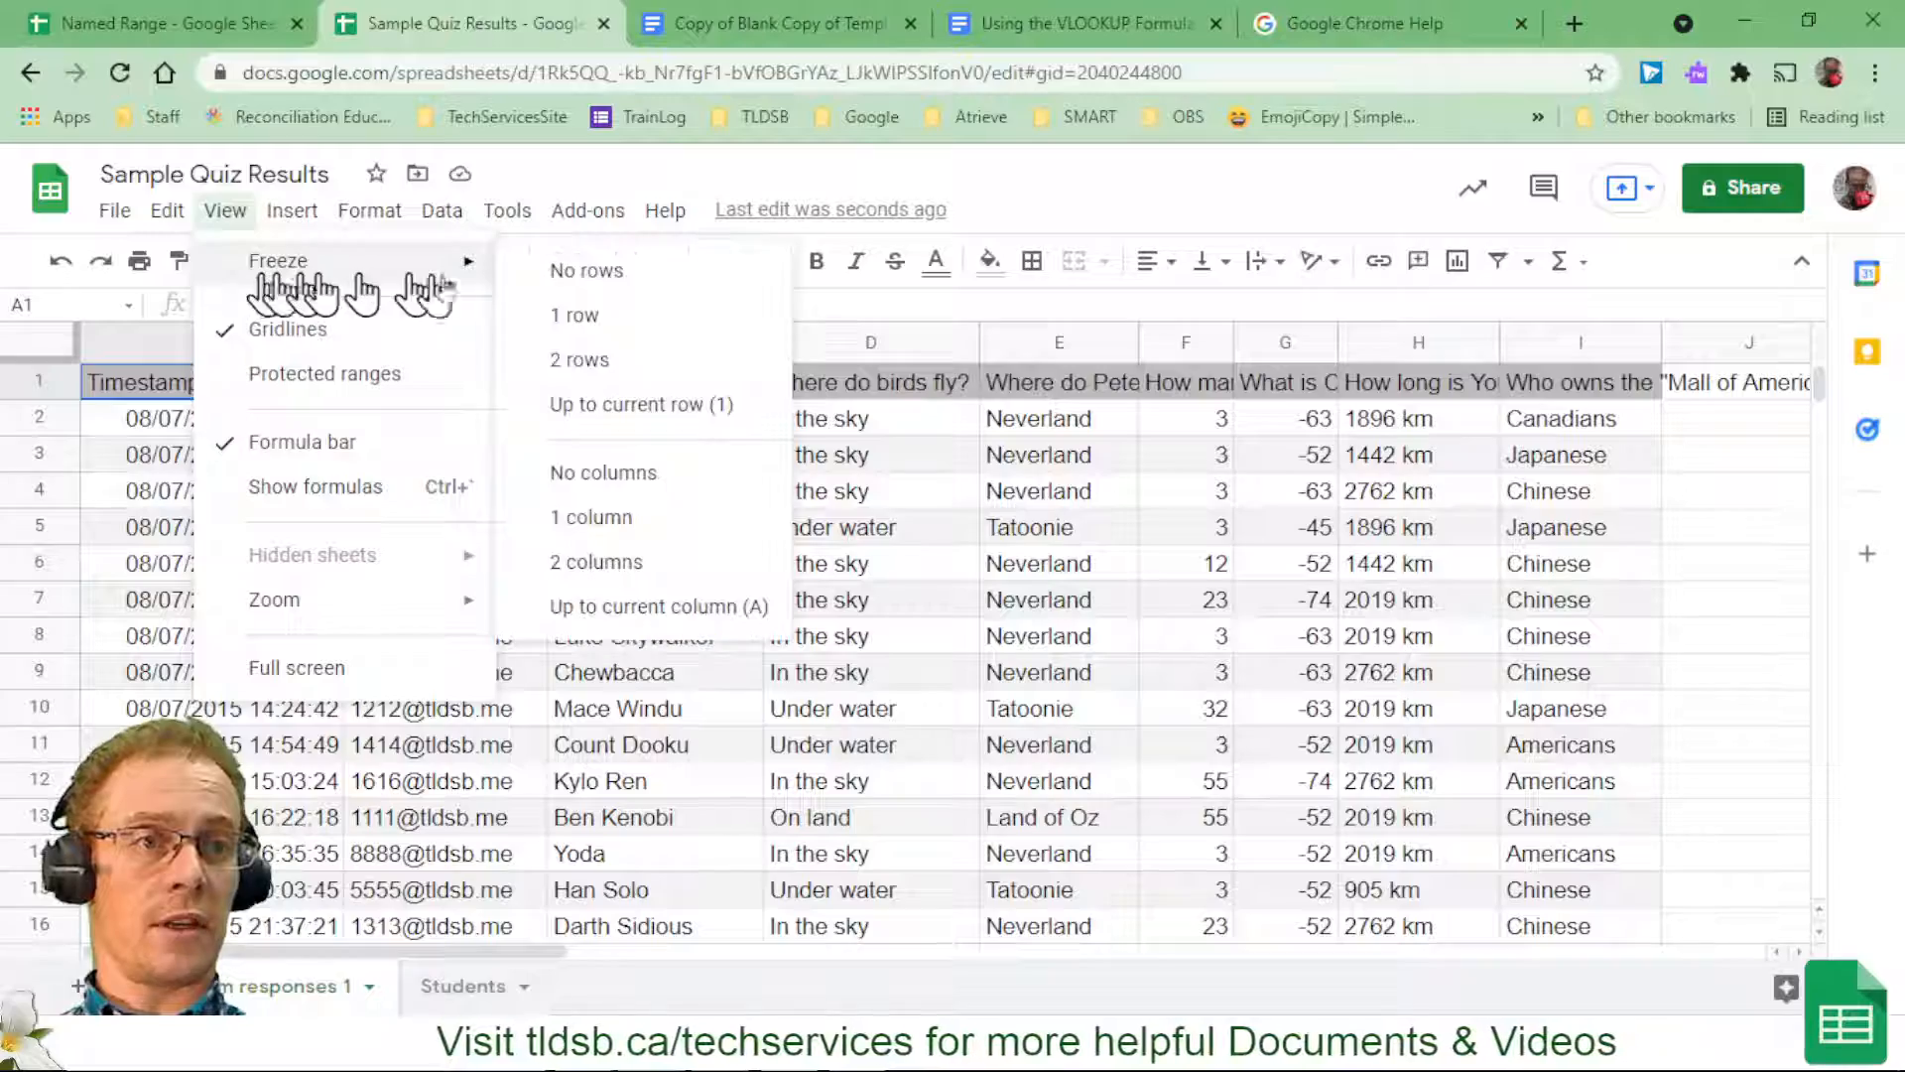
{"action": "left_click", "coordinate": [640, 322]}
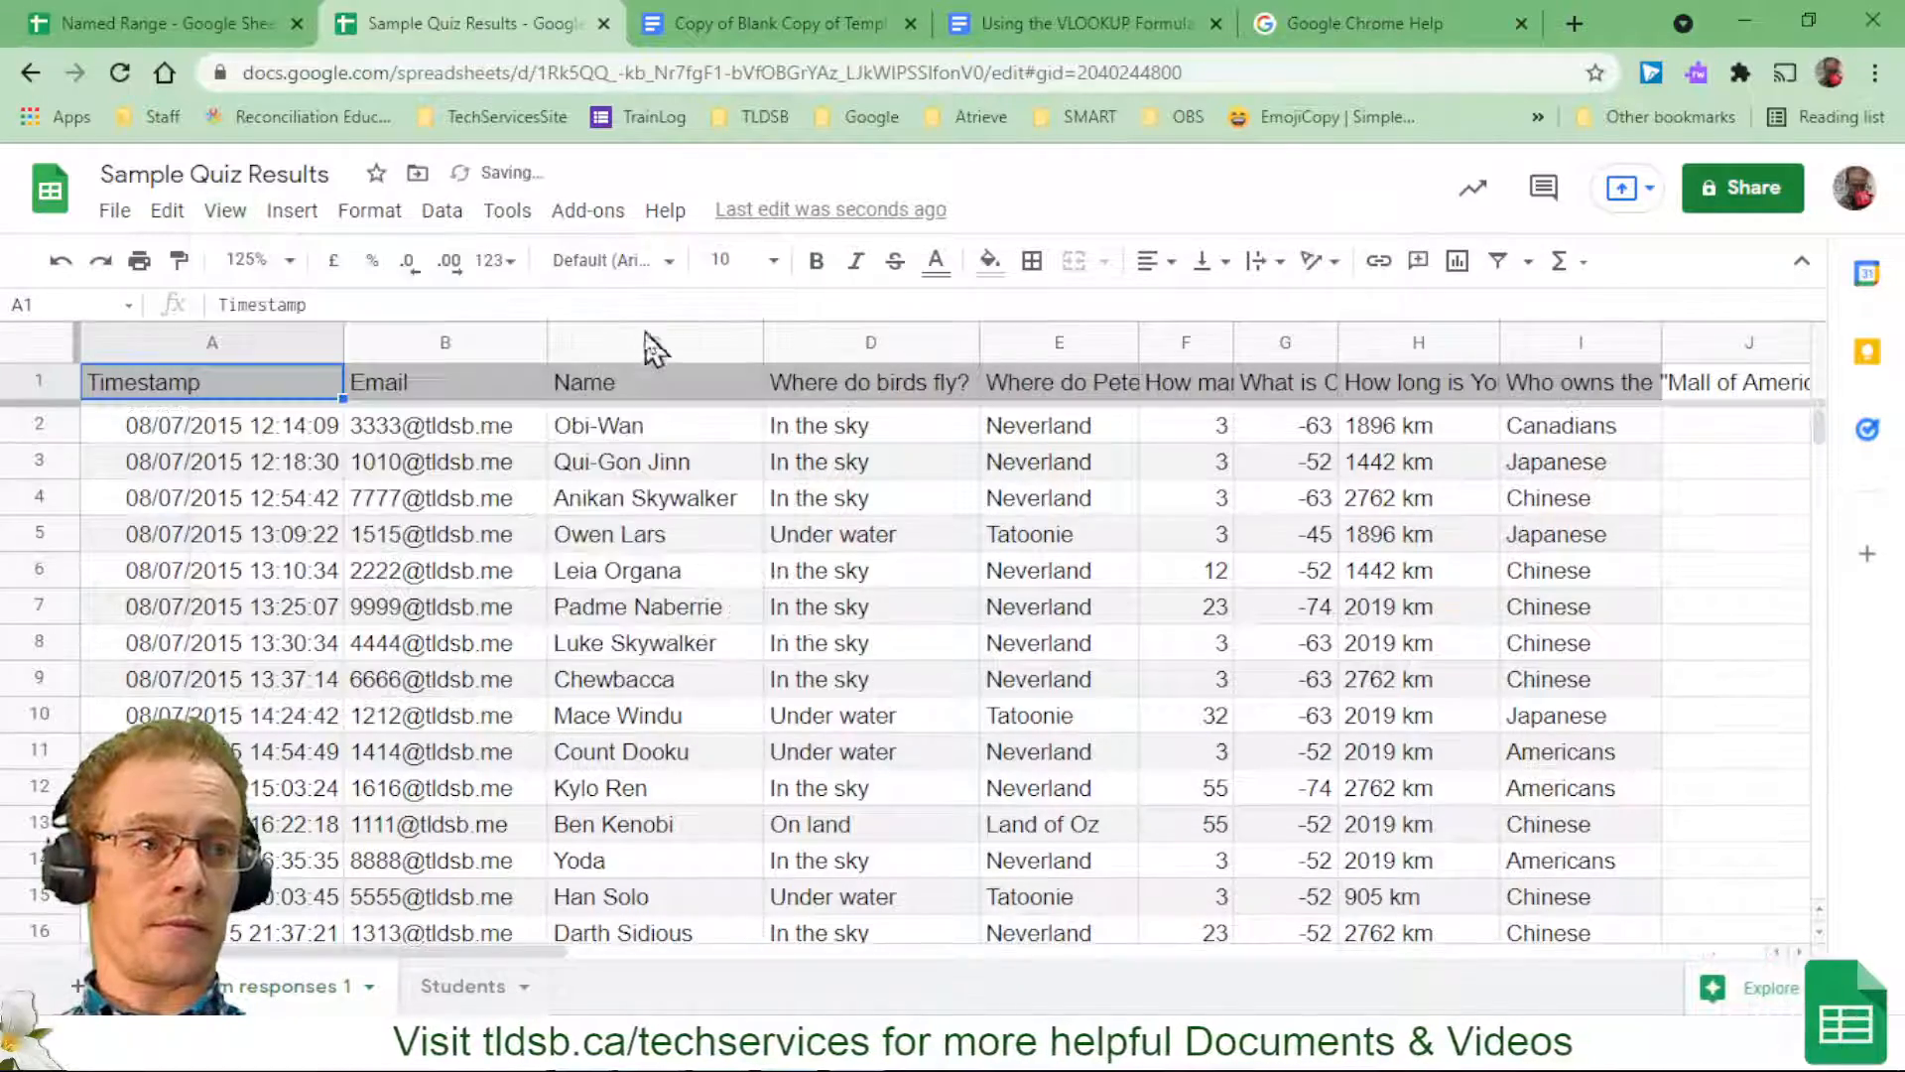
{"action": "scroll", "coordinate": [541, 607], "scroll_direction": "down", "scroll_amount": 5}
{"action": "scroll", "coordinate": [541, 607], "scroll_direction": "up", "scroll_amount": 5}
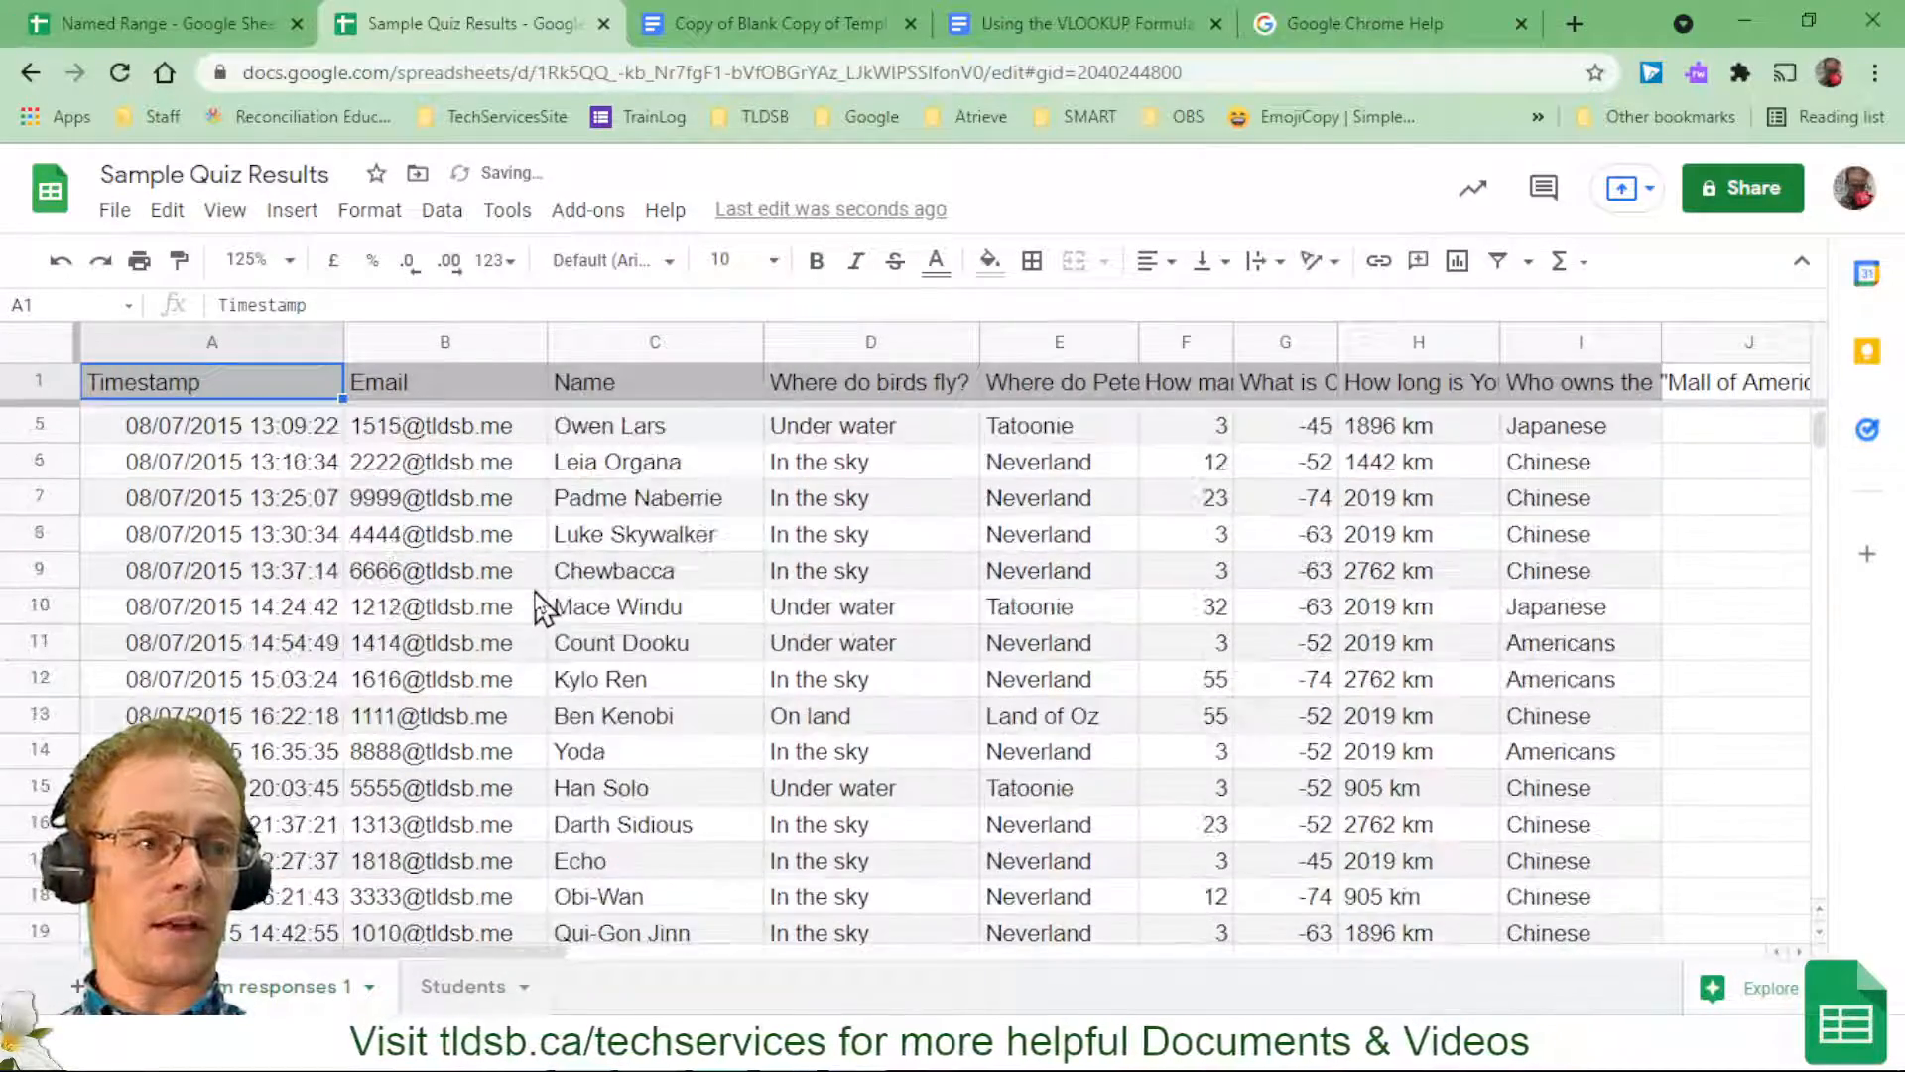
{"action": "scroll", "coordinate": [541, 608], "scroll_direction": "down", "scroll_amount": 5}
{"action": "scroll", "coordinate": [541, 607], "scroll_direction": "up", "scroll_amount": 2}
{"action": "scroll", "coordinate": [541, 607], "scroll_direction": "up", "scroll_amount": 4}
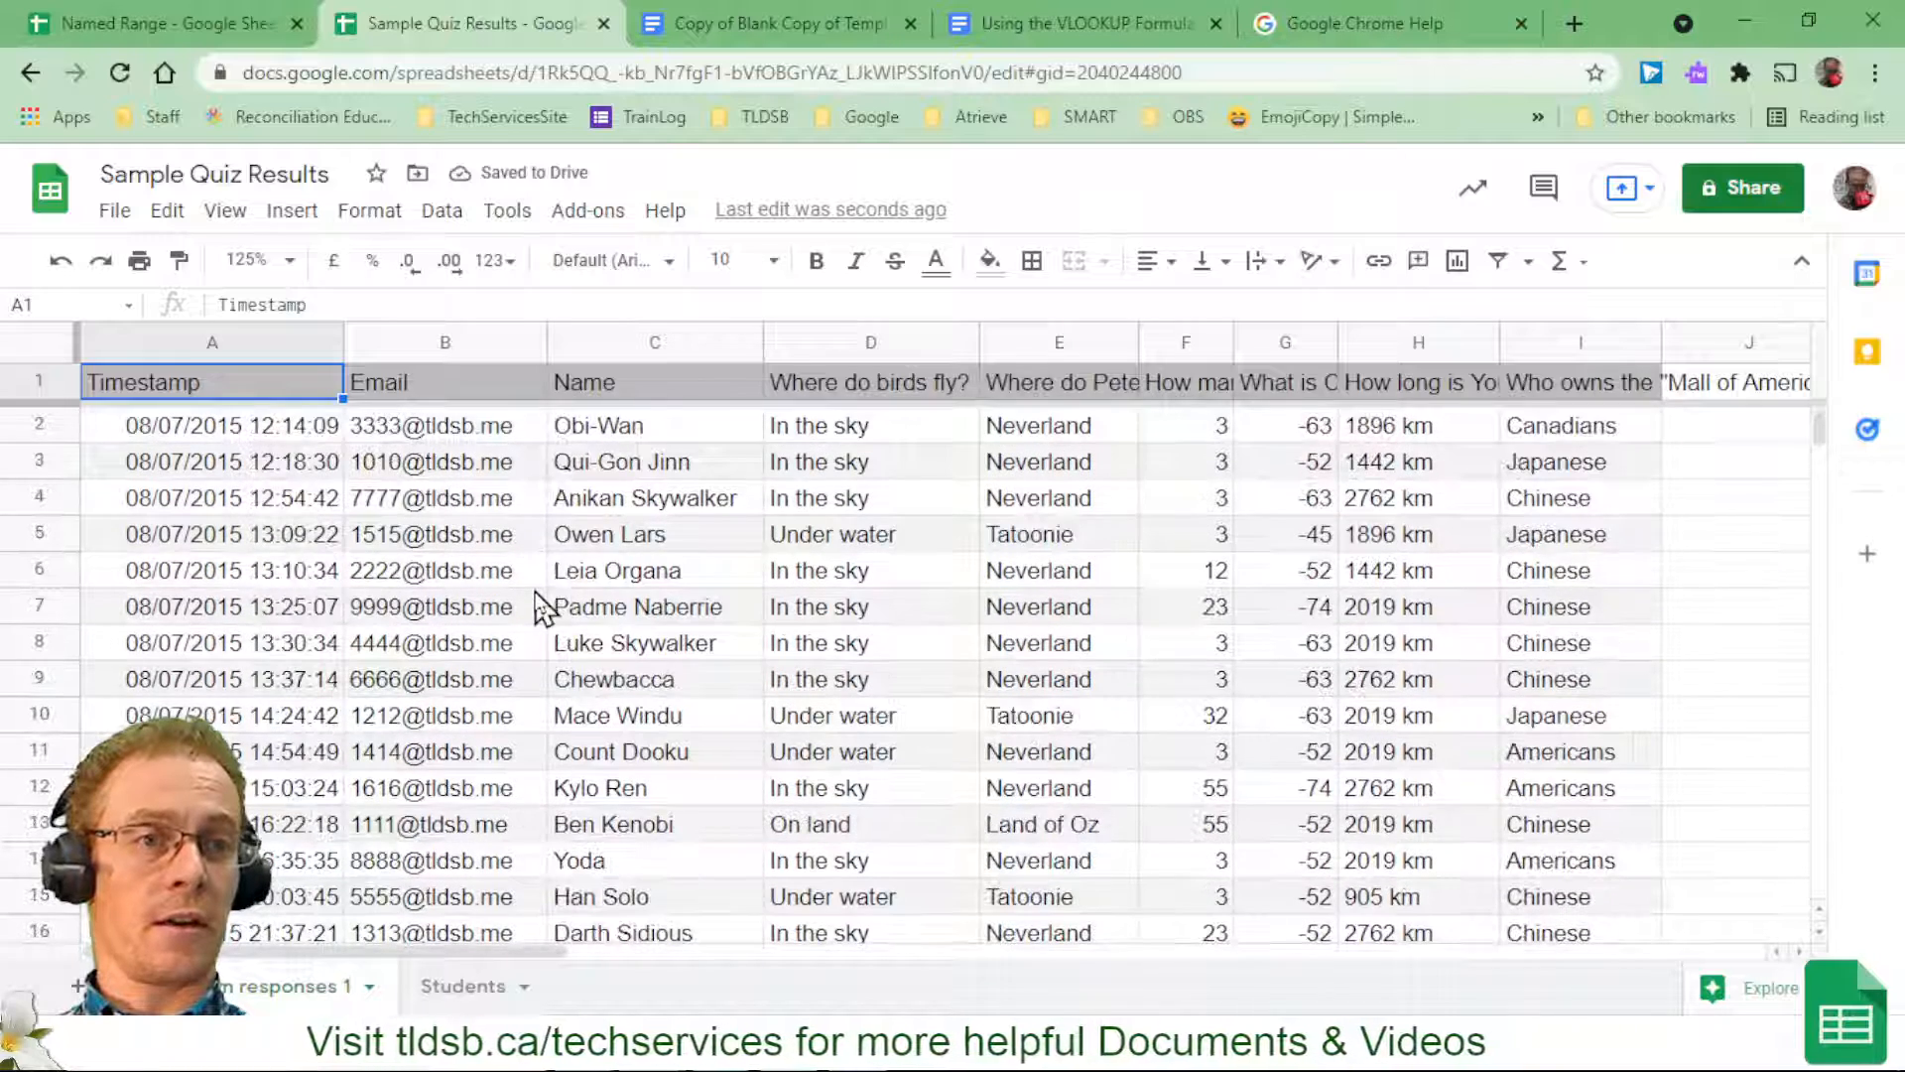
{"action": "right_click", "coordinate": [325, 343]}
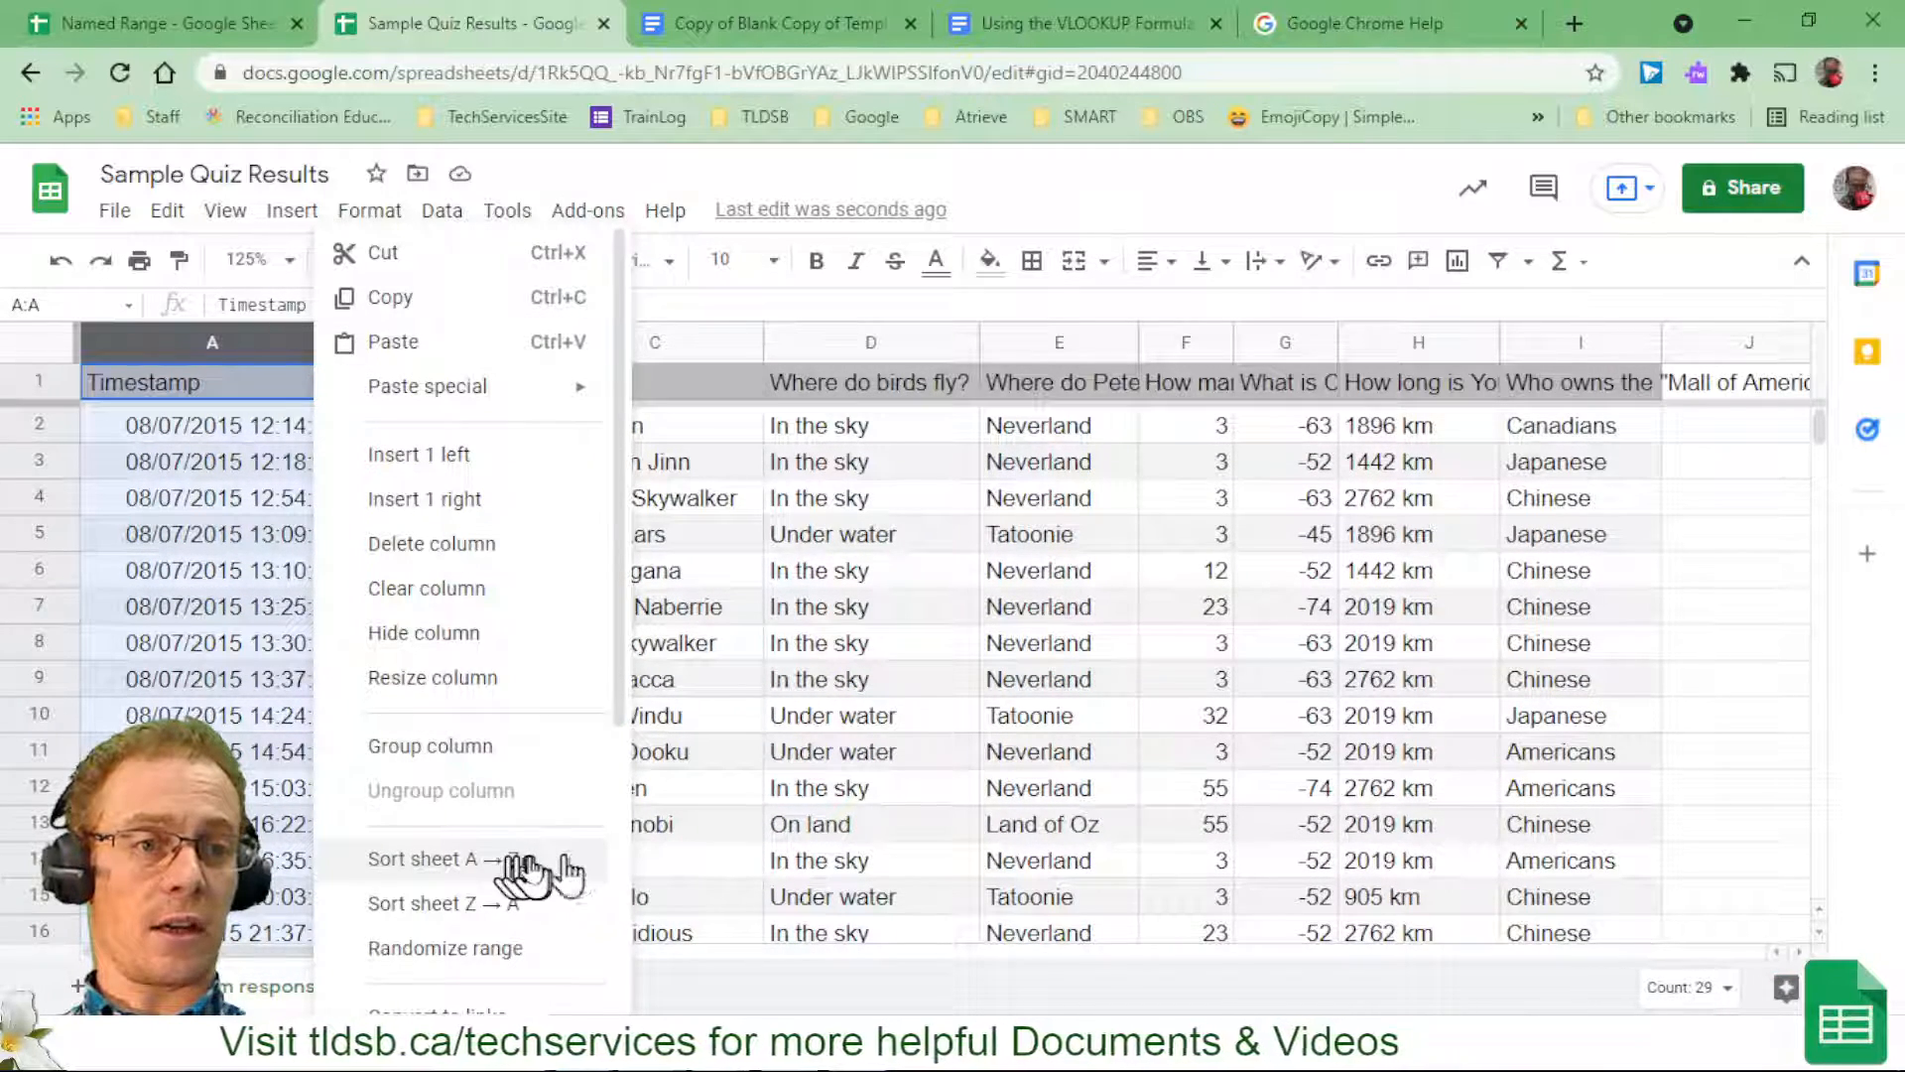
{"action": "left_click", "coordinate": [1042, 650]}
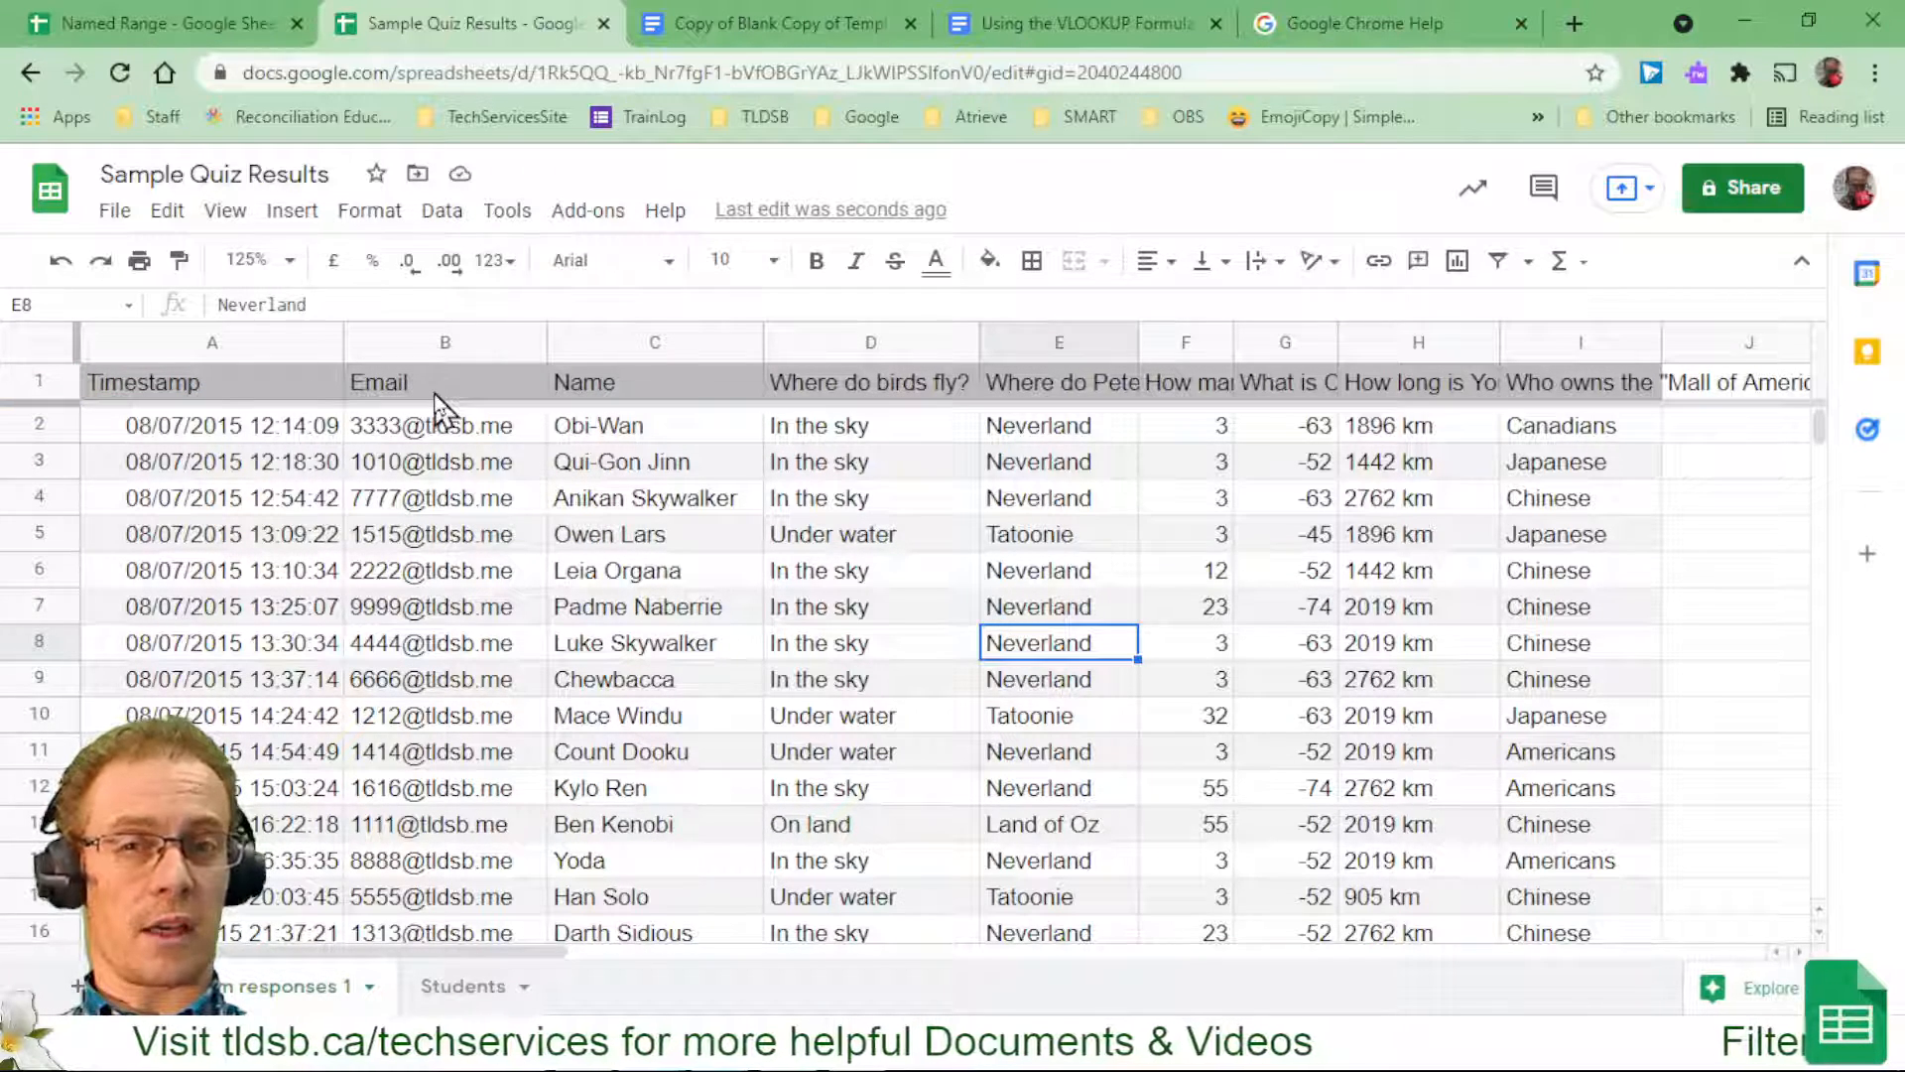
{"action": "left_click", "coordinate": [315, 397]}
{"action": "left_click", "coordinate": [276, 463]}
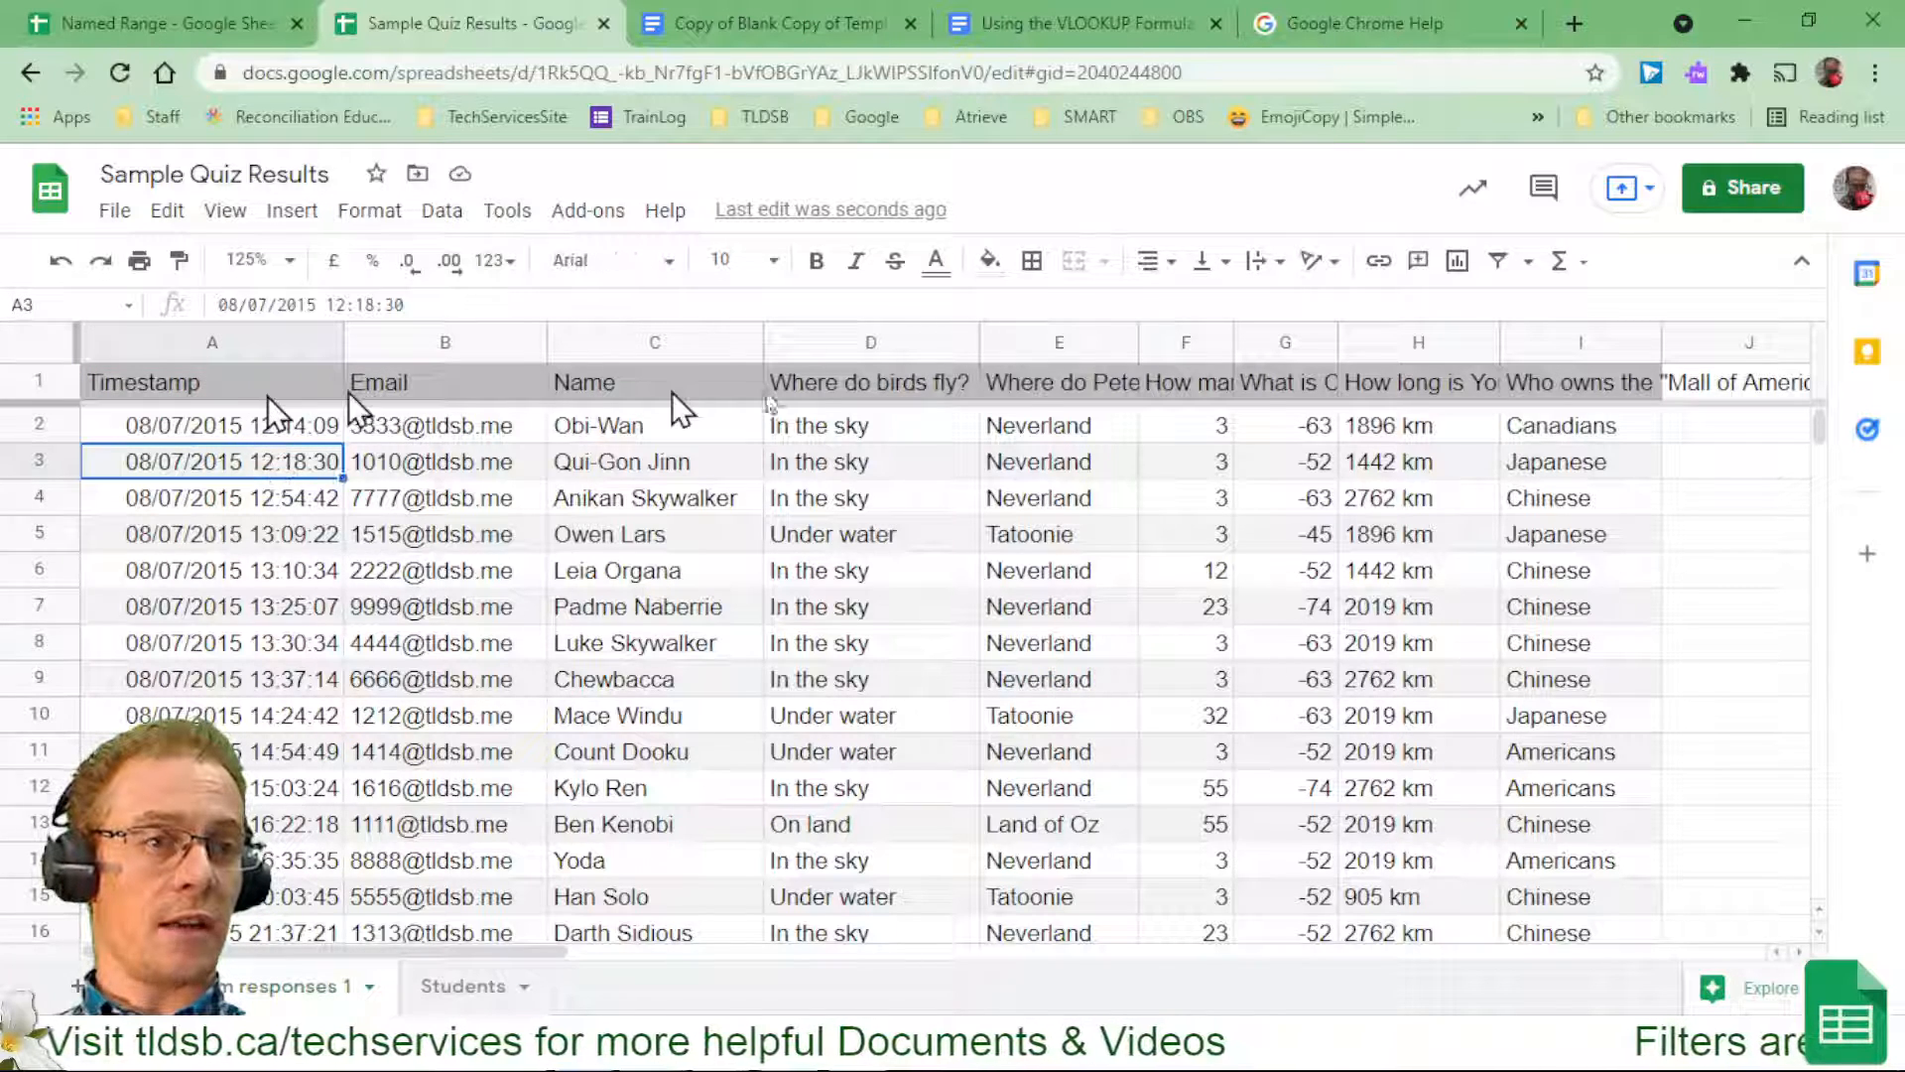
Create a filter over the quiz data starting from the Timestamp header in cell A1.
{"action": "left_click", "coordinate": [153, 391]}
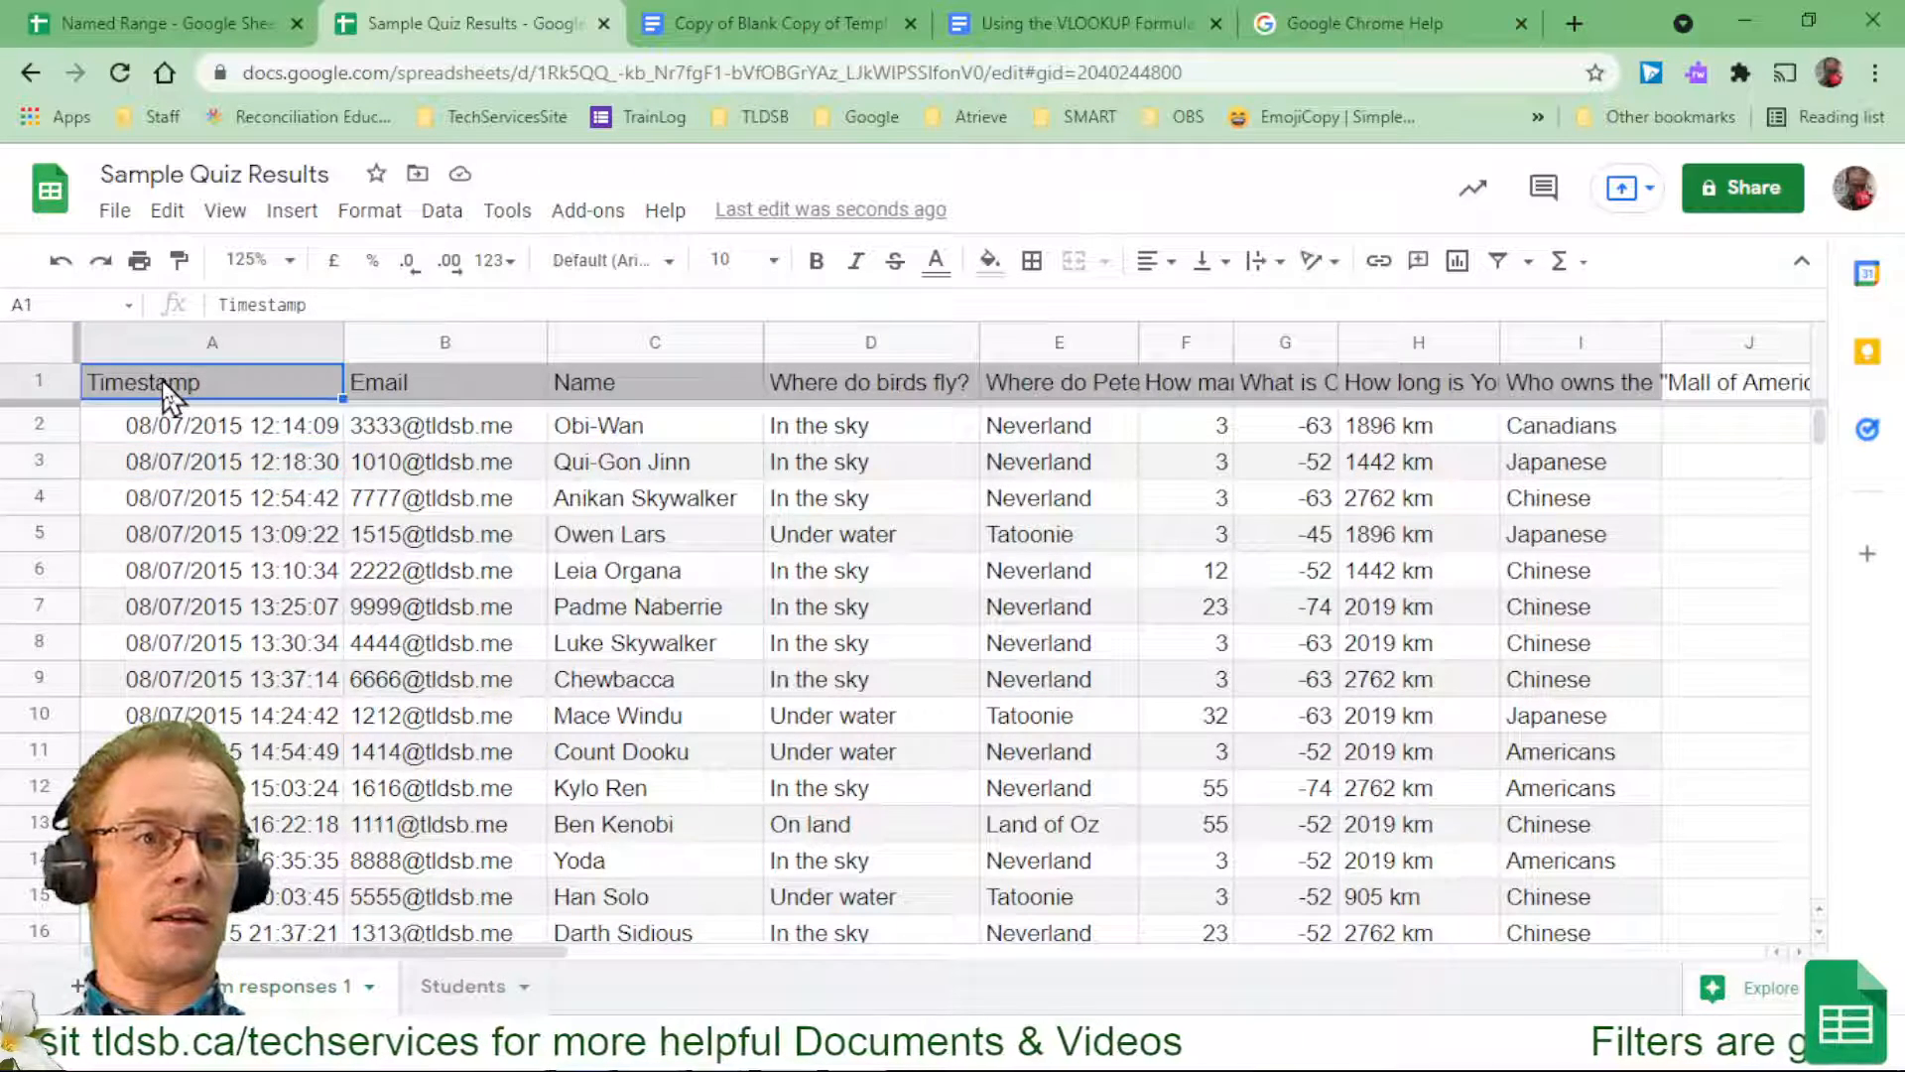
{"action": "left_click", "coordinate": [1498, 261]}
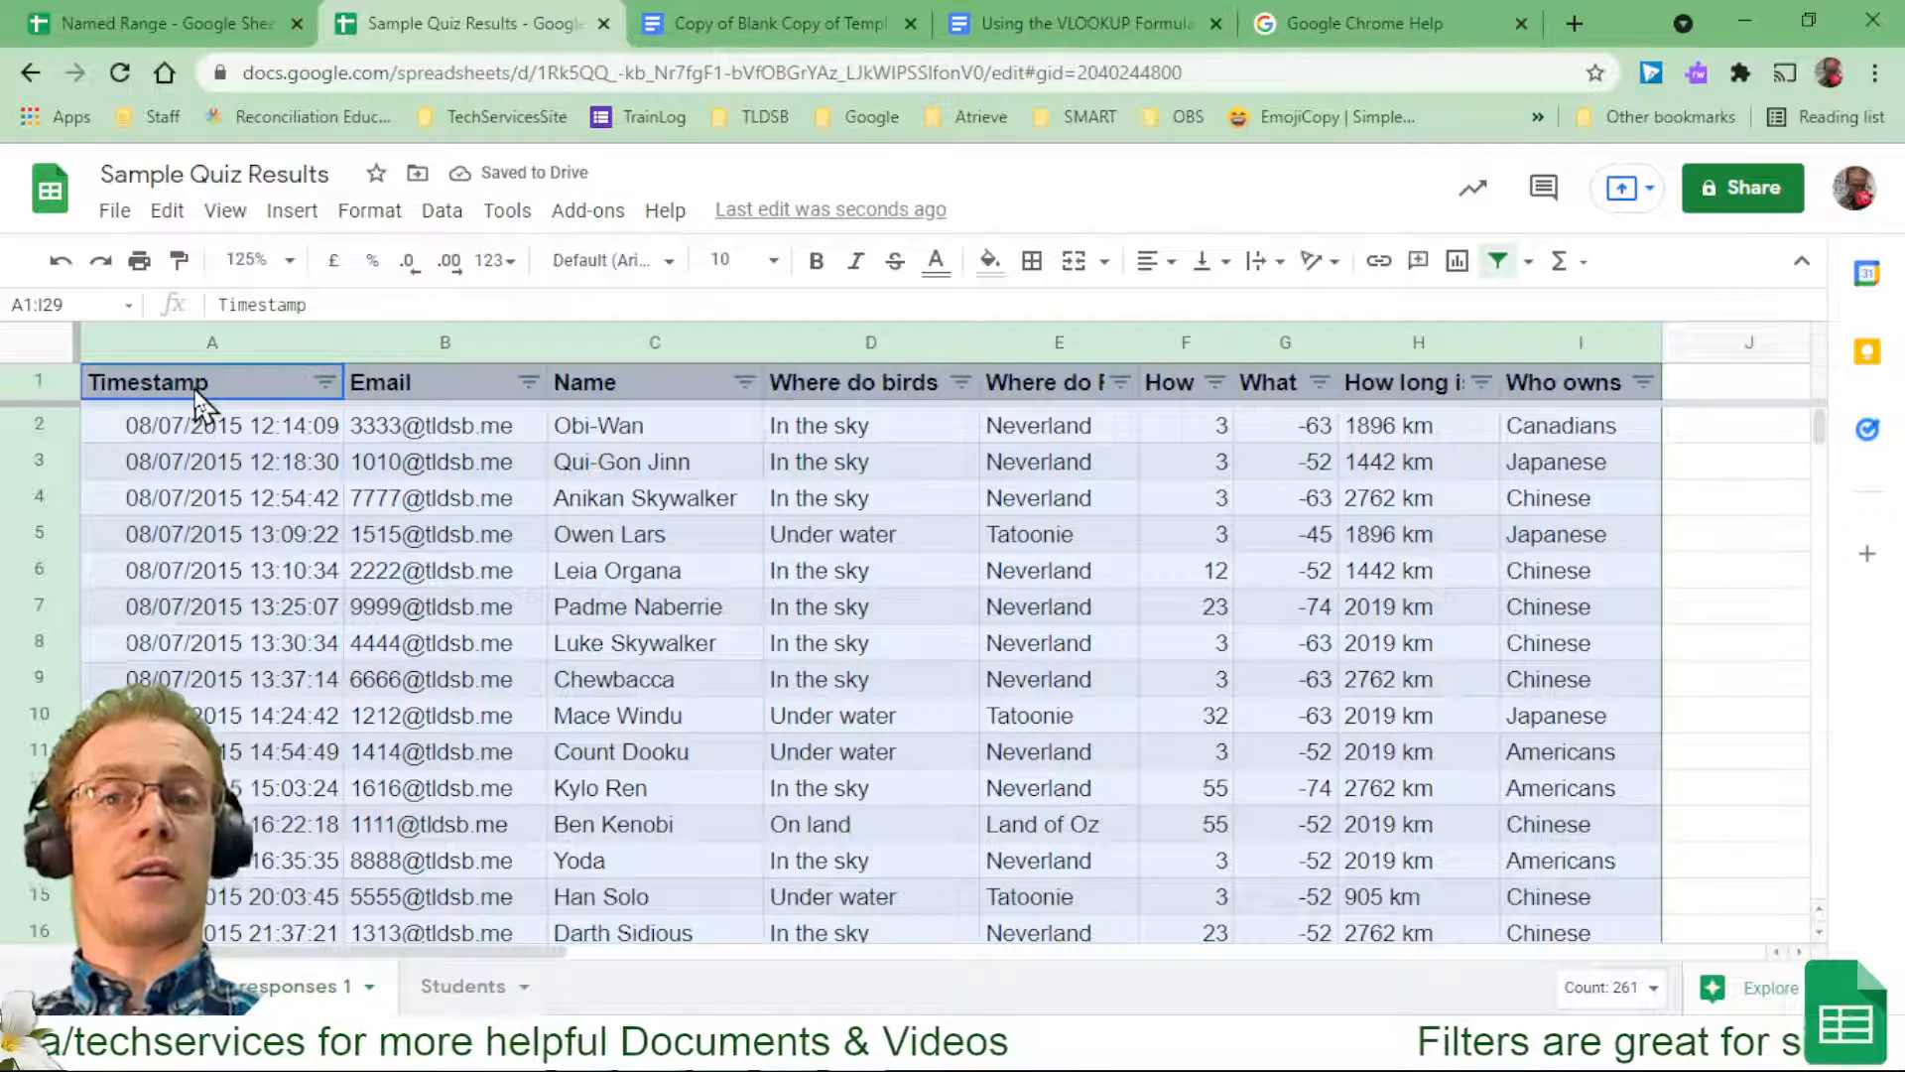
{"action": "mouse_move", "coordinate": [471, 496]}
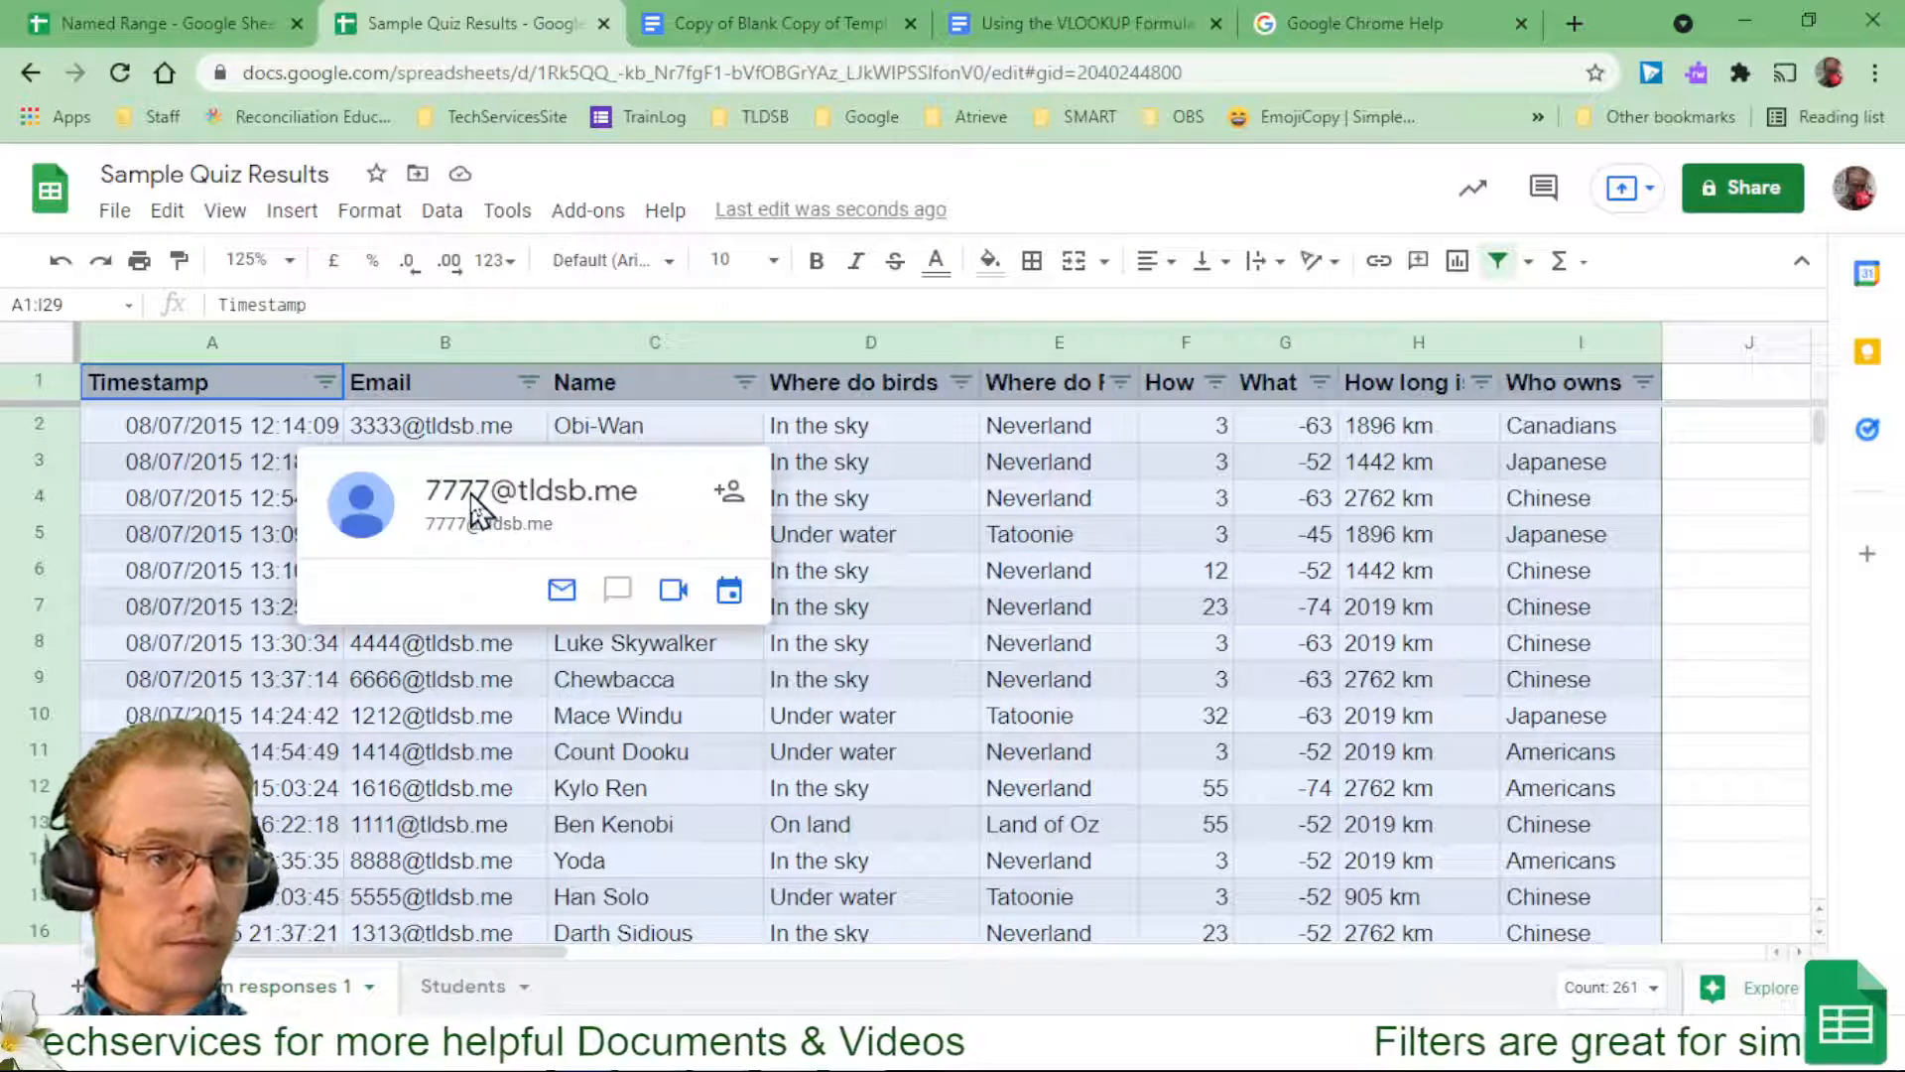
{"action": "left_click", "coordinate": [886, 733]}
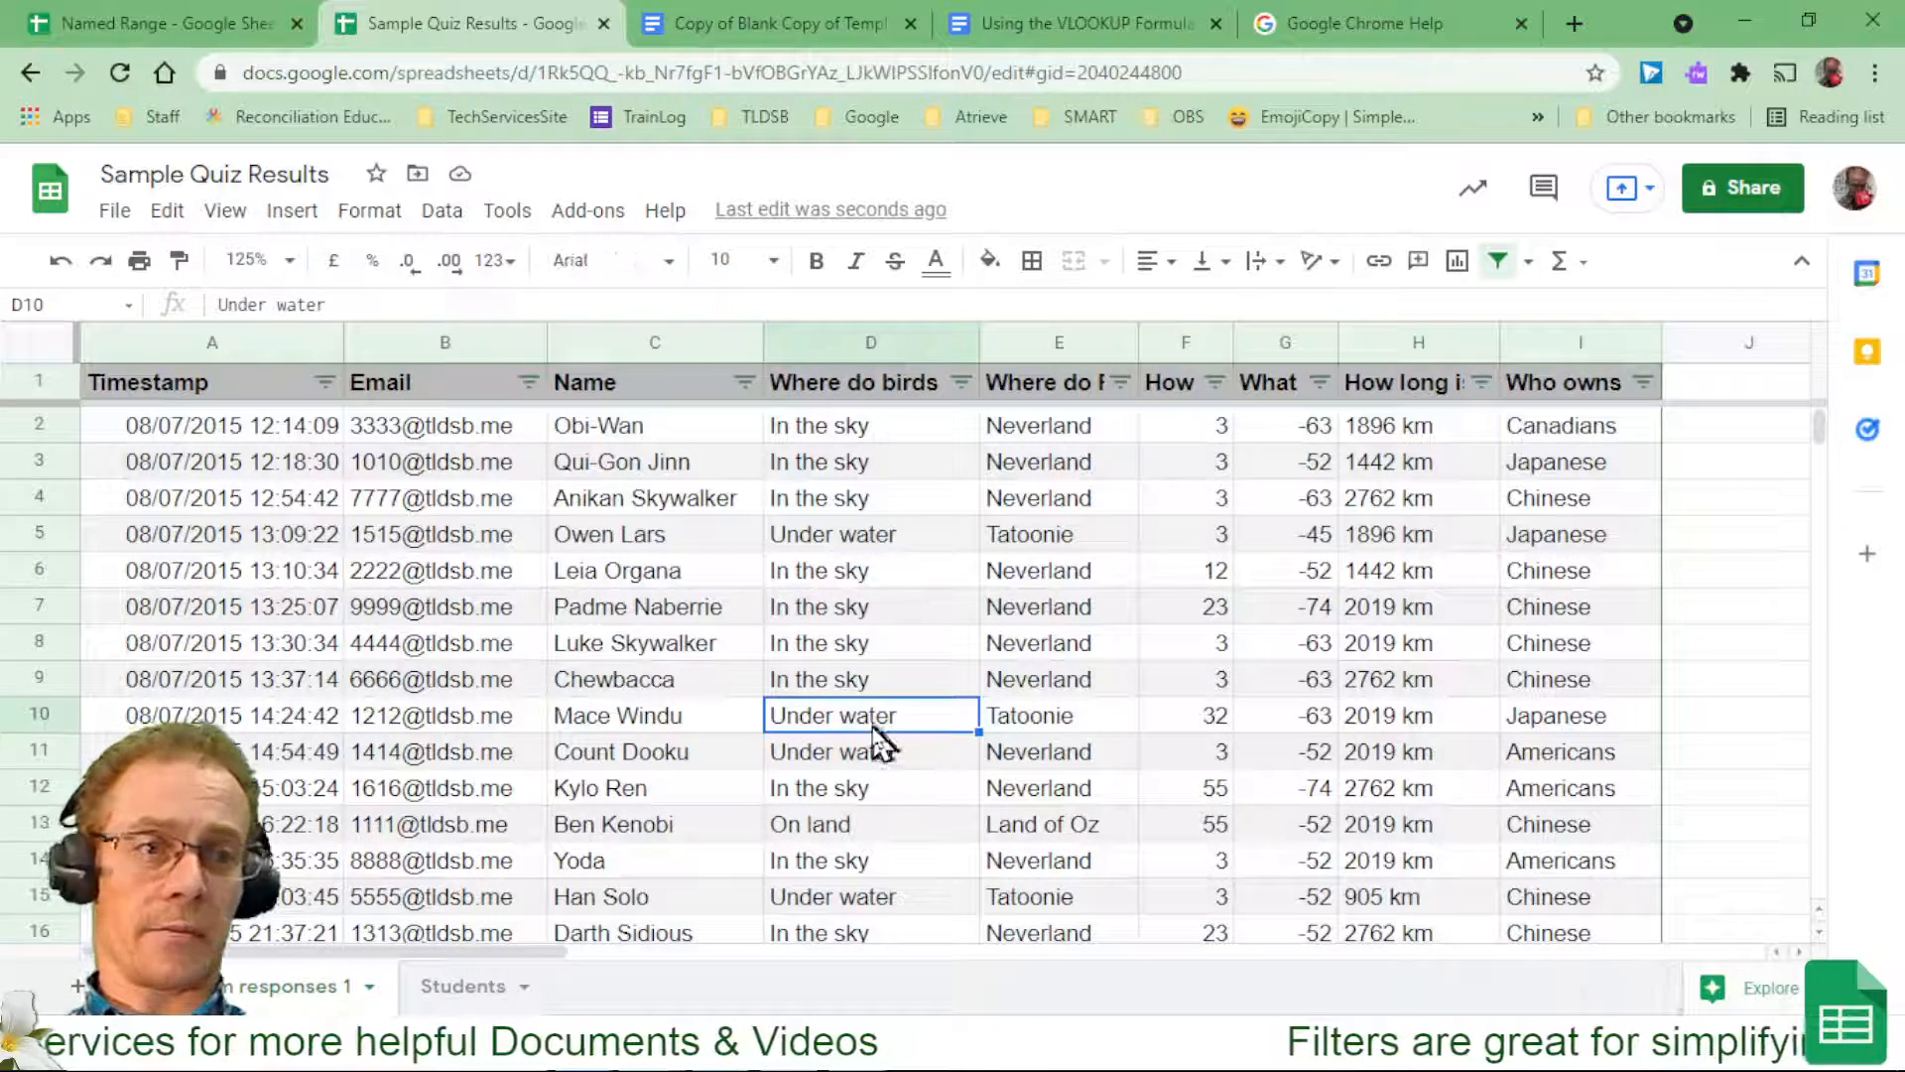
Filter the Name column by values to show only the first person in the alphabetical list.
{"action": "left_click", "coordinate": [744, 383]}
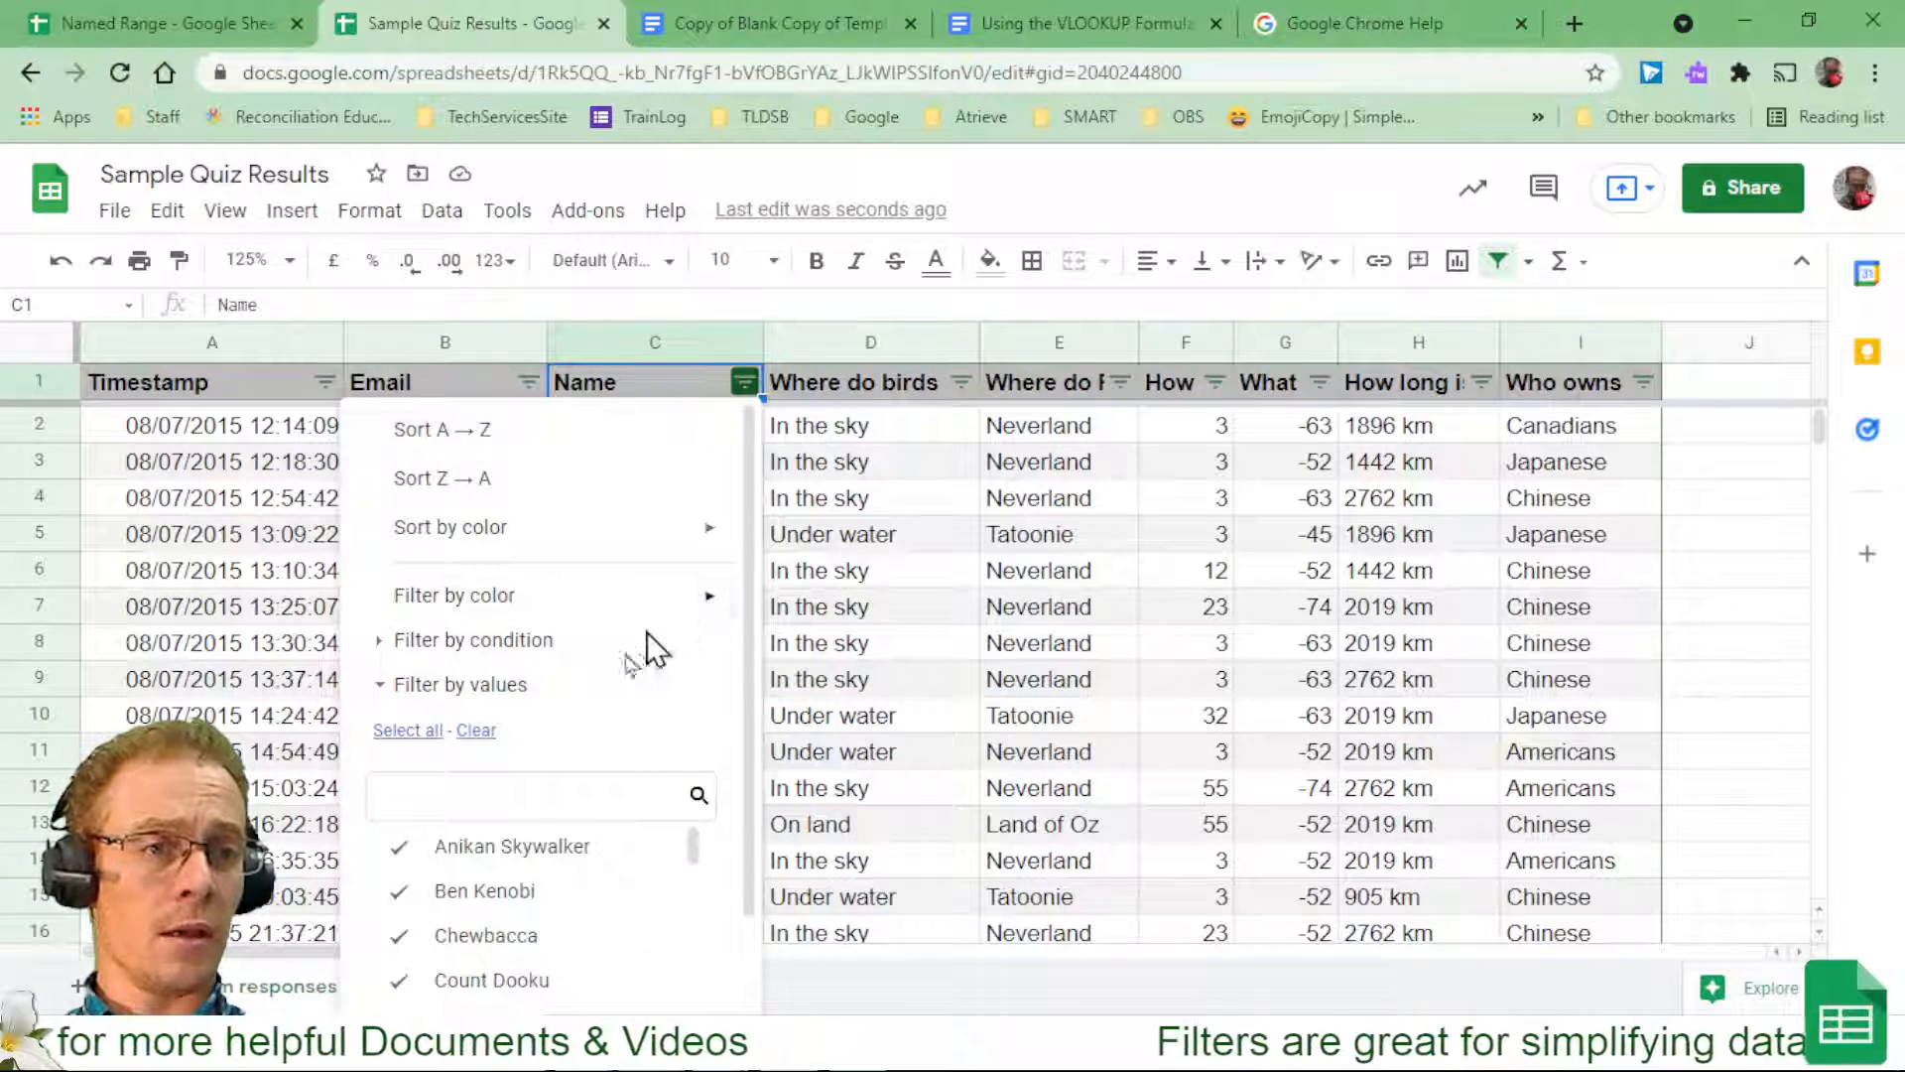
{"action": "left_click", "coordinate": [476, 732]}
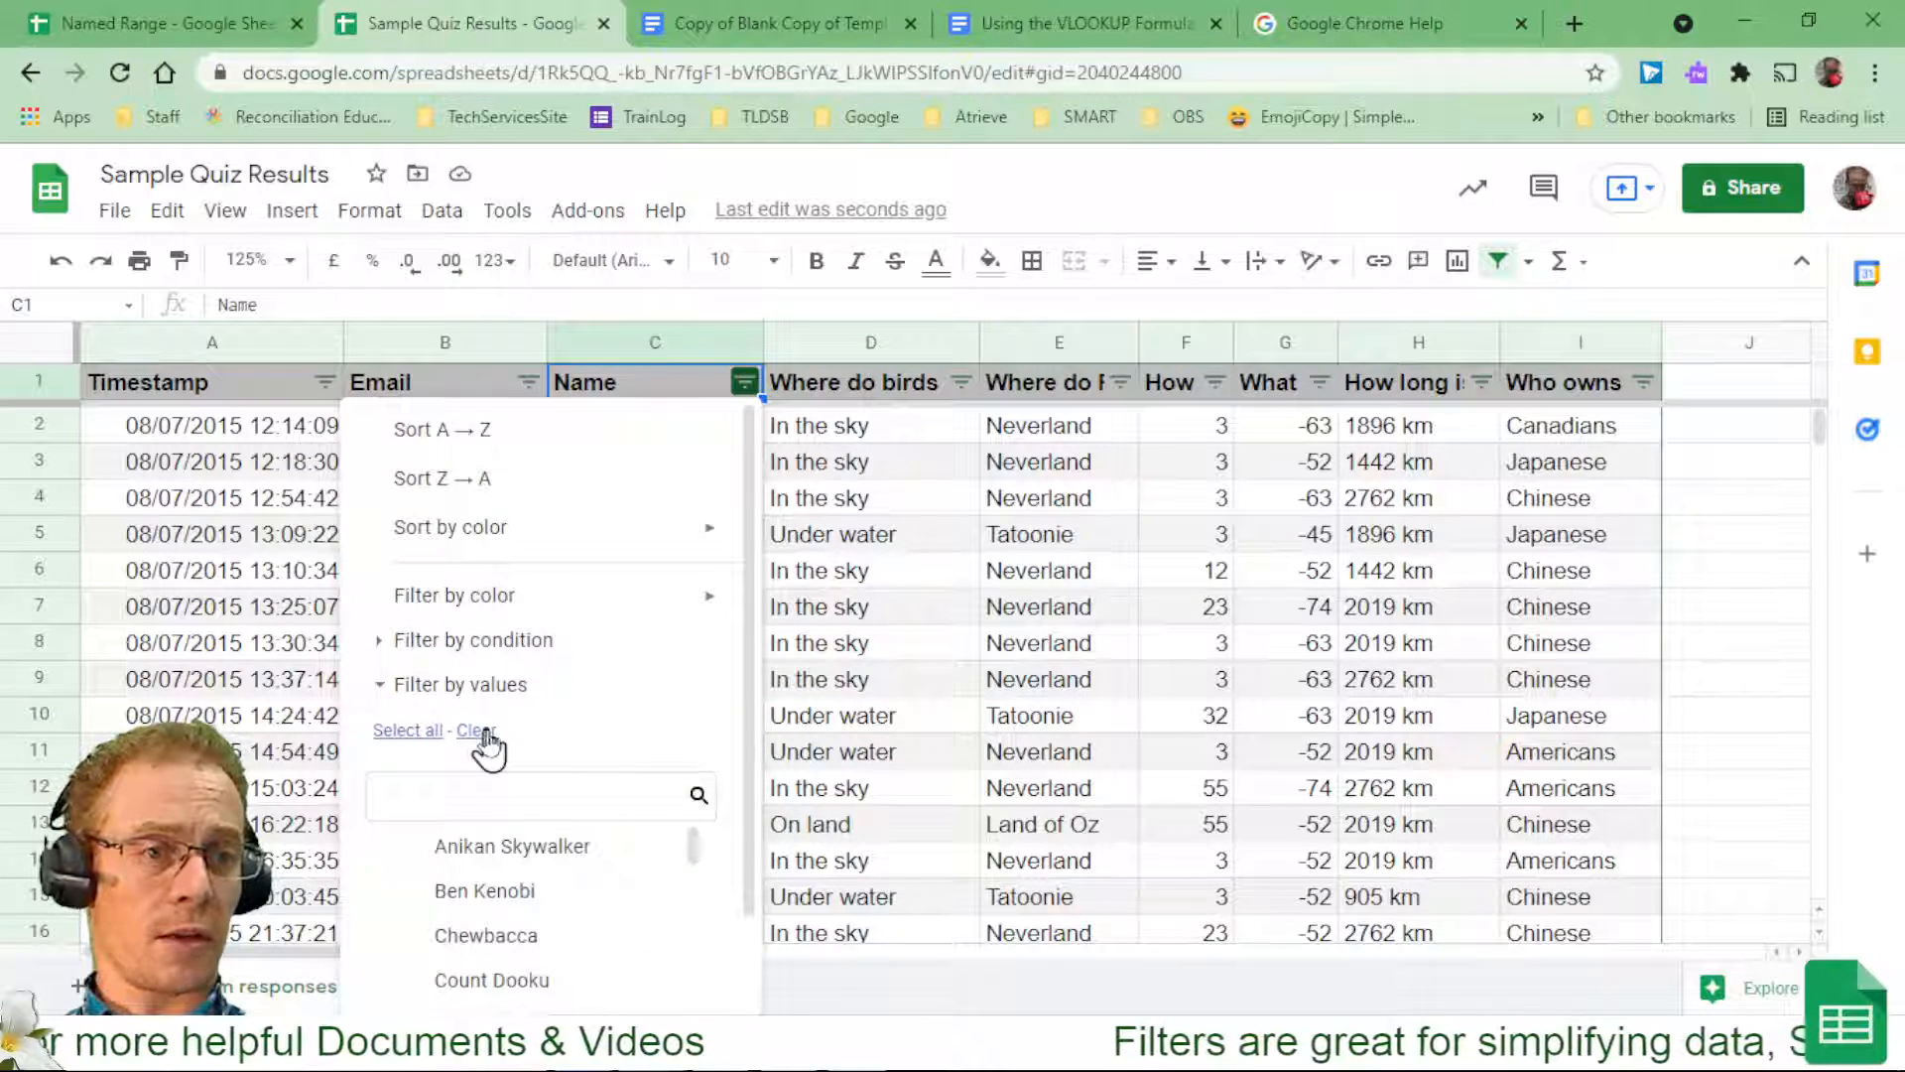
{"action": "left_click", "coordinate": [502, 849]}
{"action": "scroll", "coordinate": [694, 853], "scroll_direction": "down", "scroll_amount": 5}
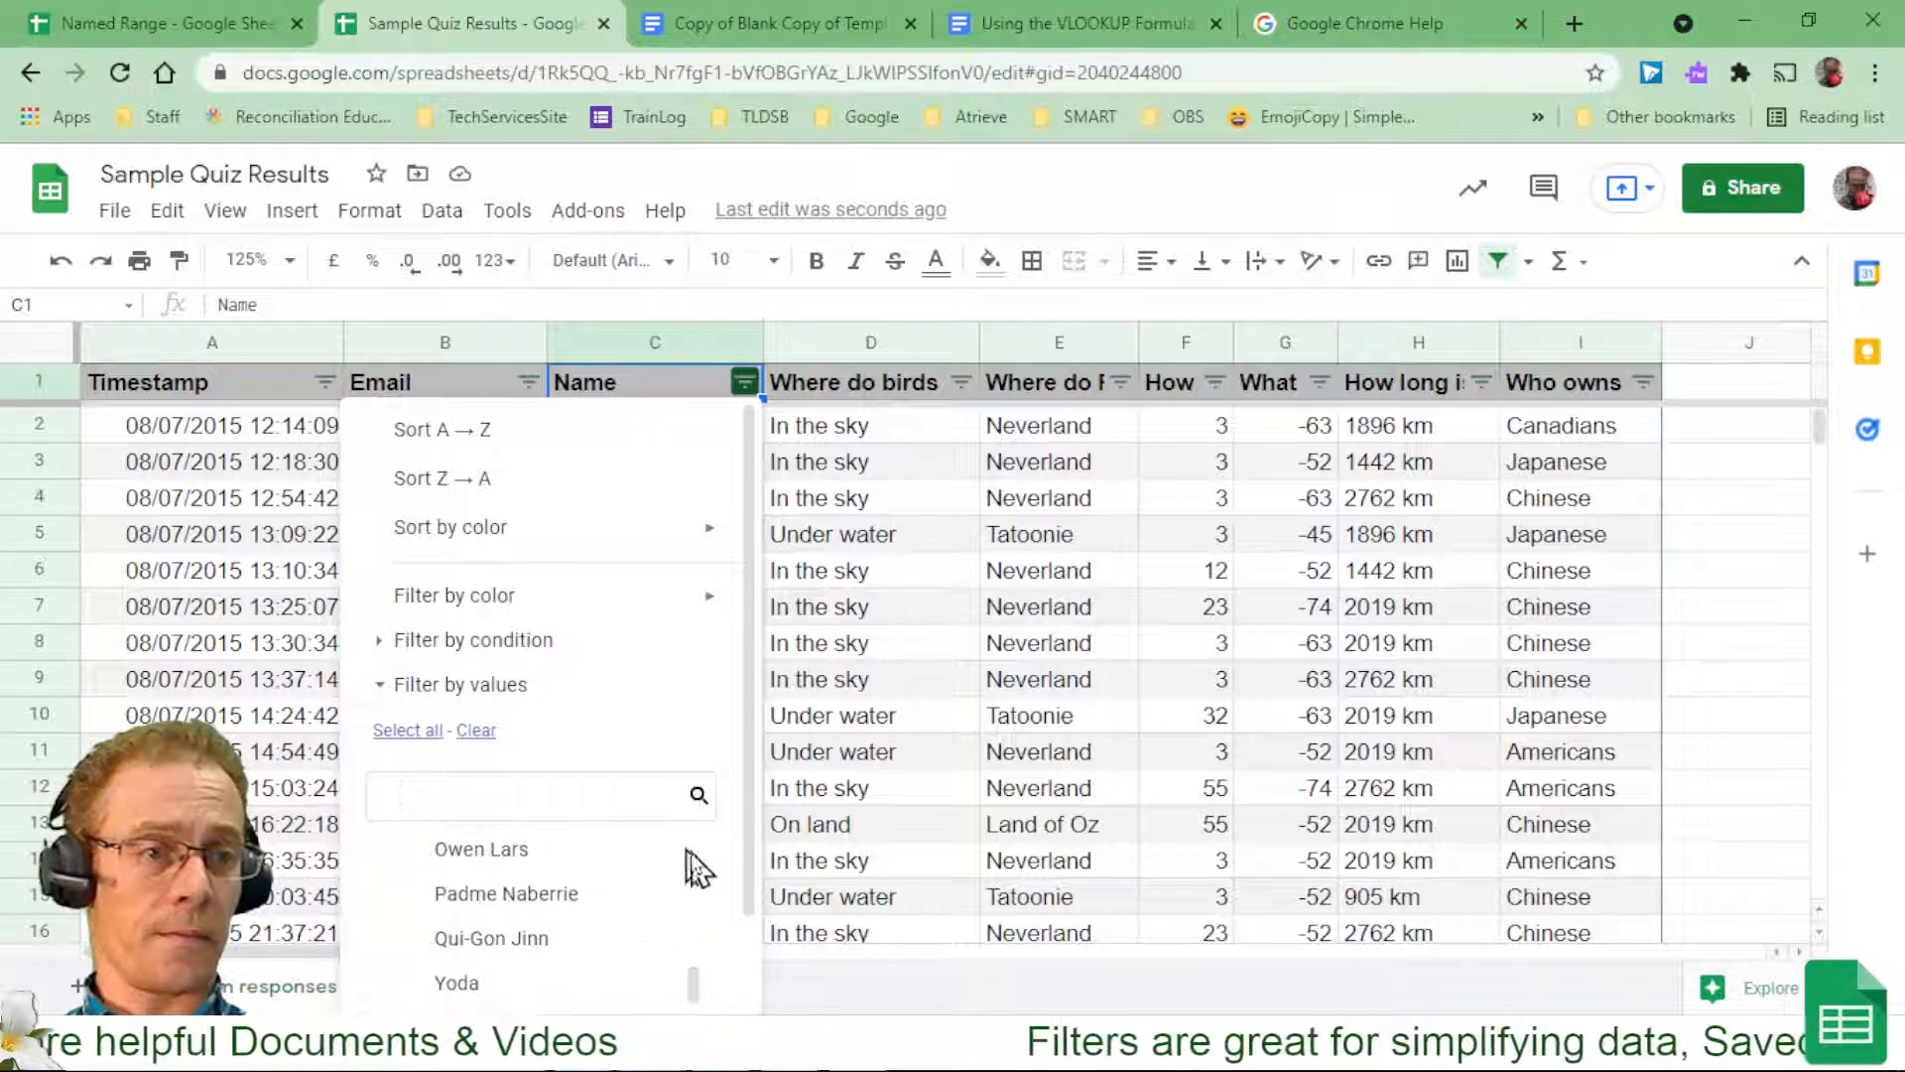
{"action": "scroll", "coordinate": [757, 883], "scroll_direction": "down", "scroll_amount": 2}
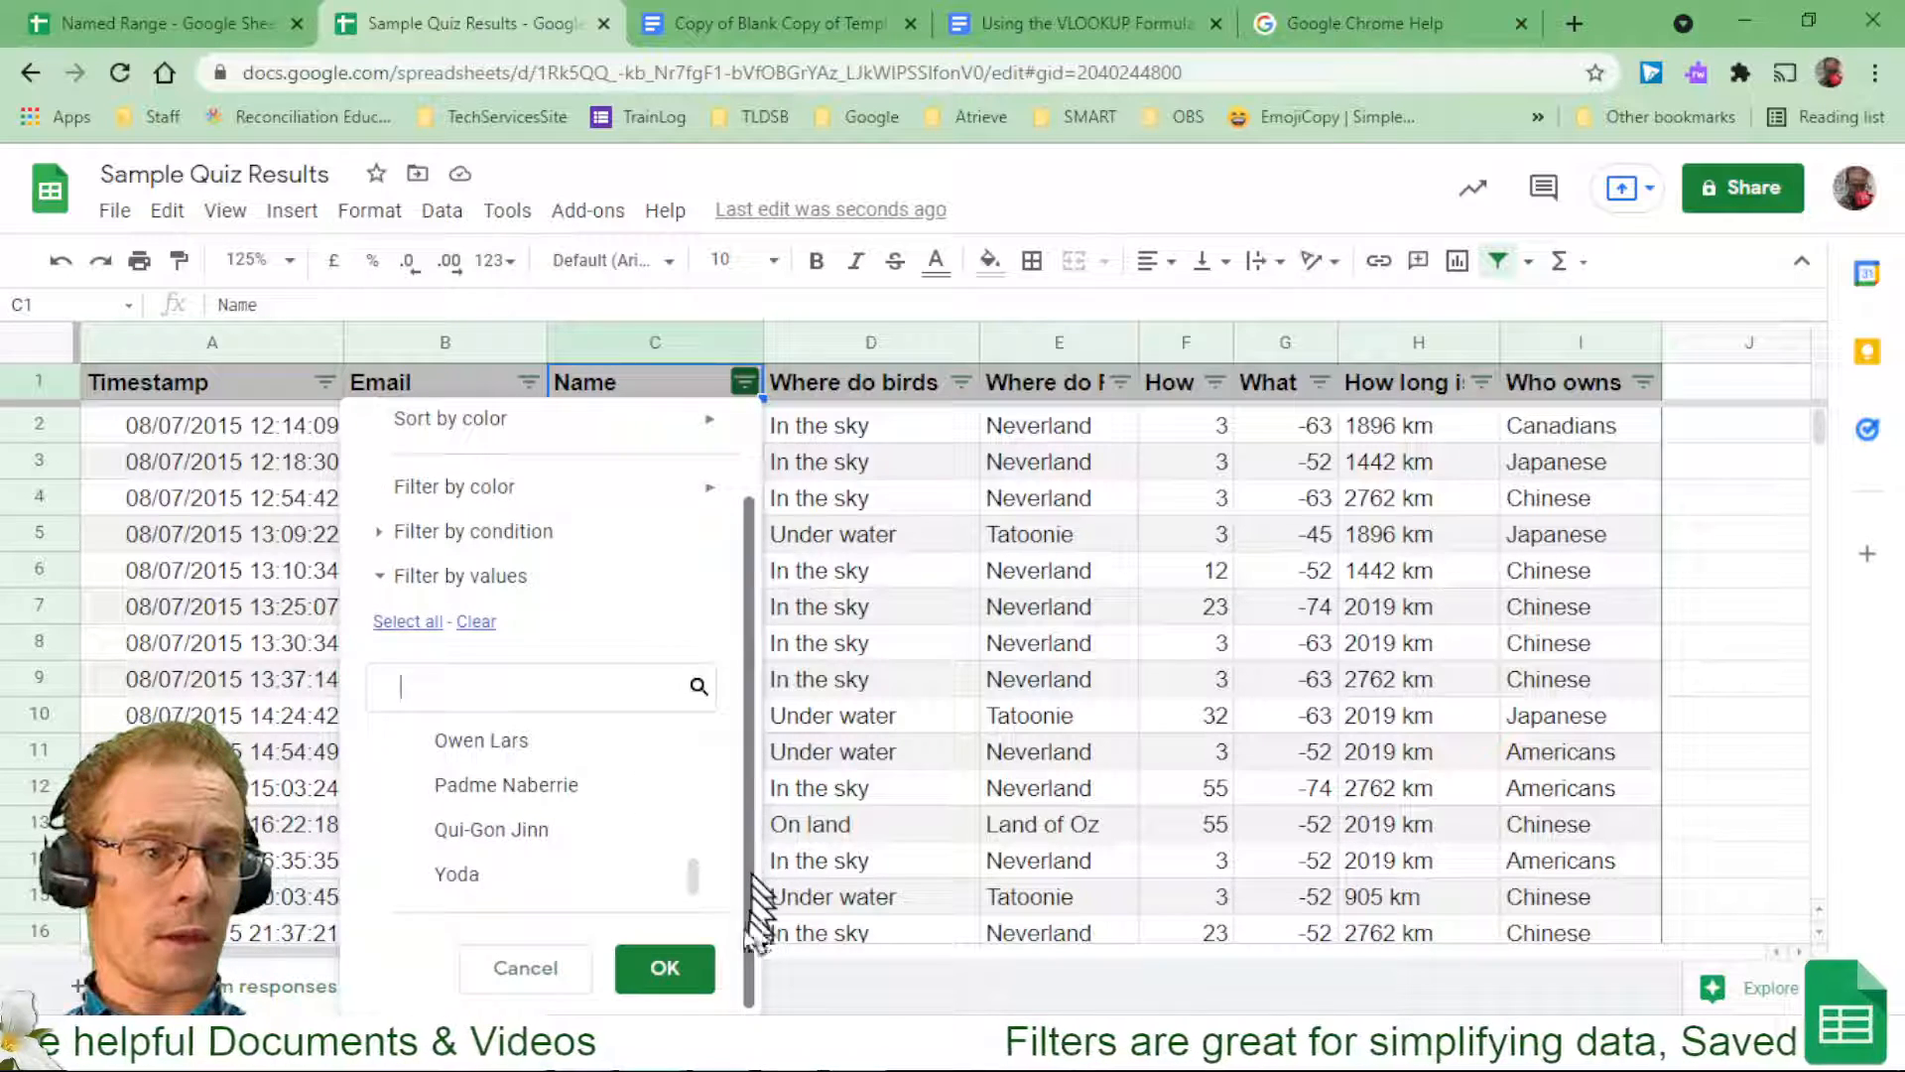
{"action": "left_click", "coordinate": [680, 971]}
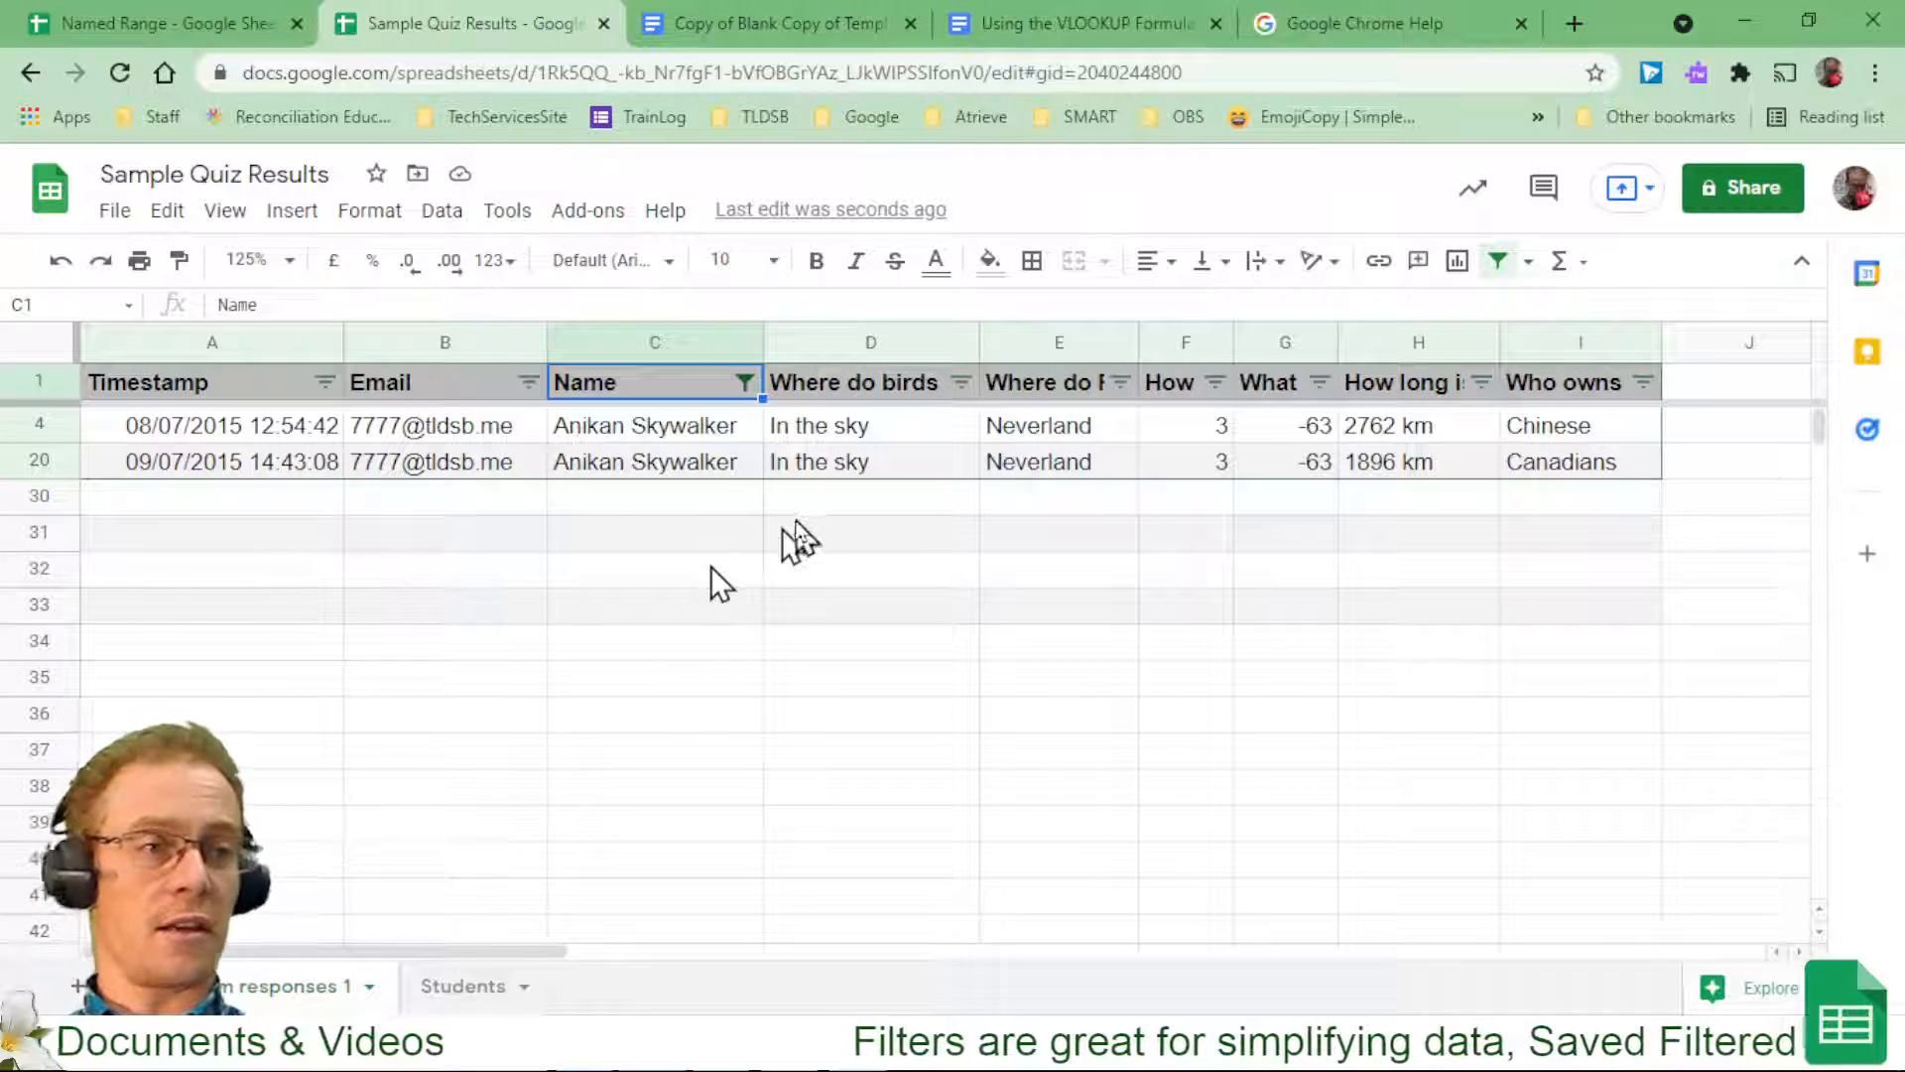
Reset the Name column's value filter so that all names are selected.
{"action": "left_click", "coordinate": [745, 389]}
{"action": "left_click", "coordinate": [407, 732]}
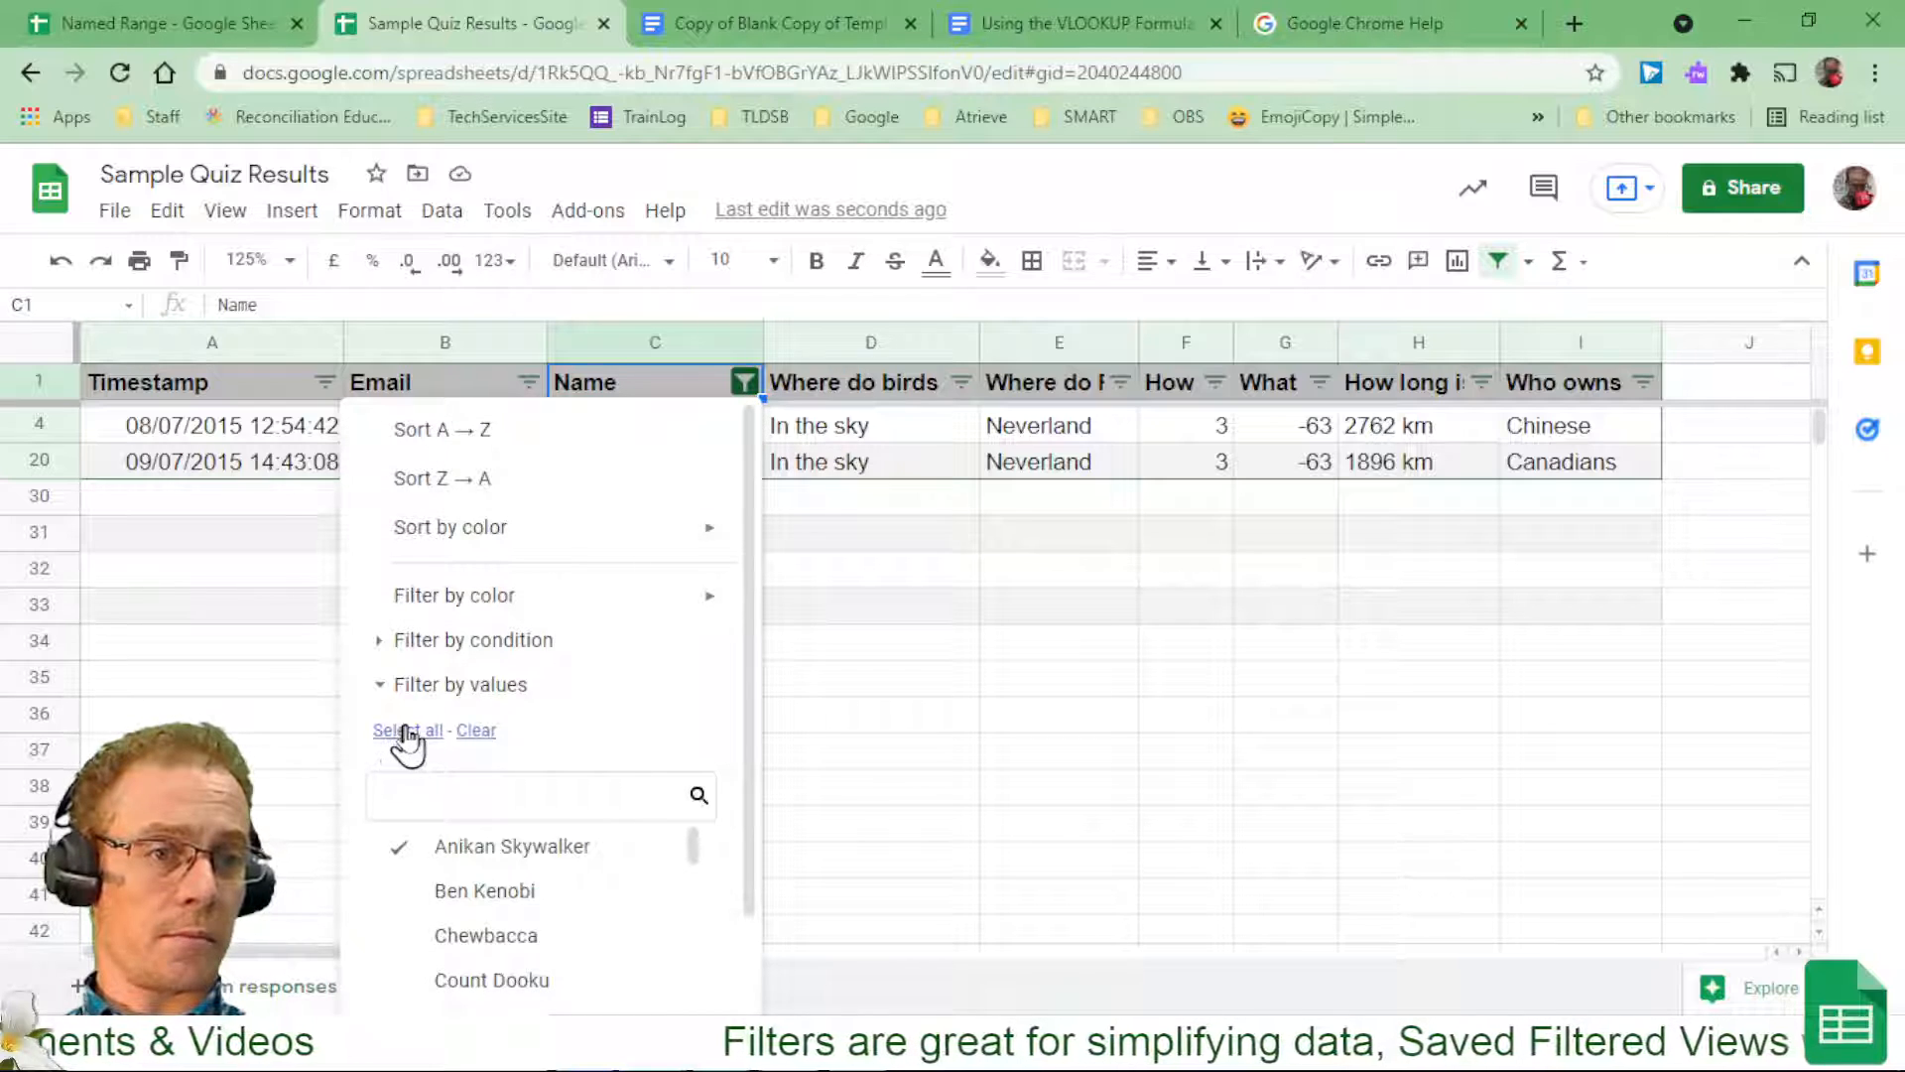
{"action": "scroll", "coordinate": [694, 779], "scroll_direction": "down", "scroll_amount": 1}
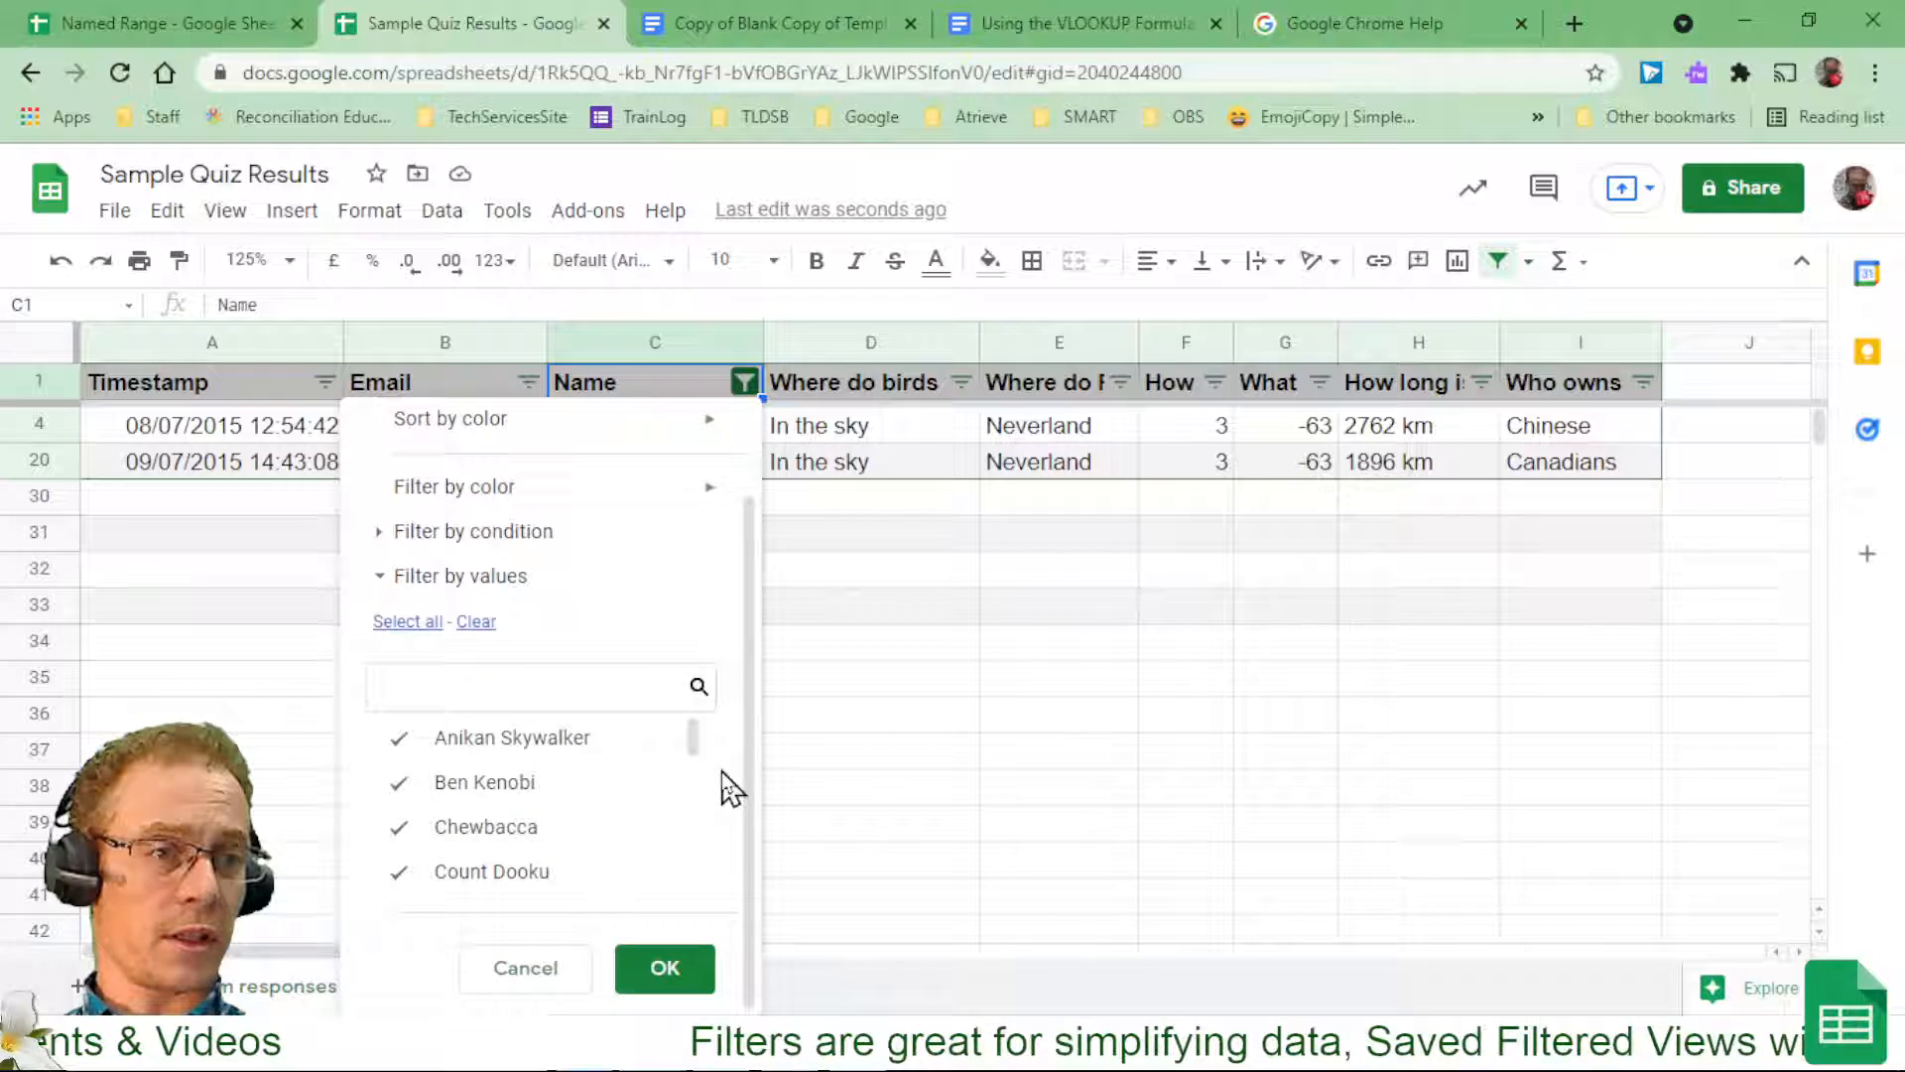
{"action": "left_click", "coordinate": [665, 969]}
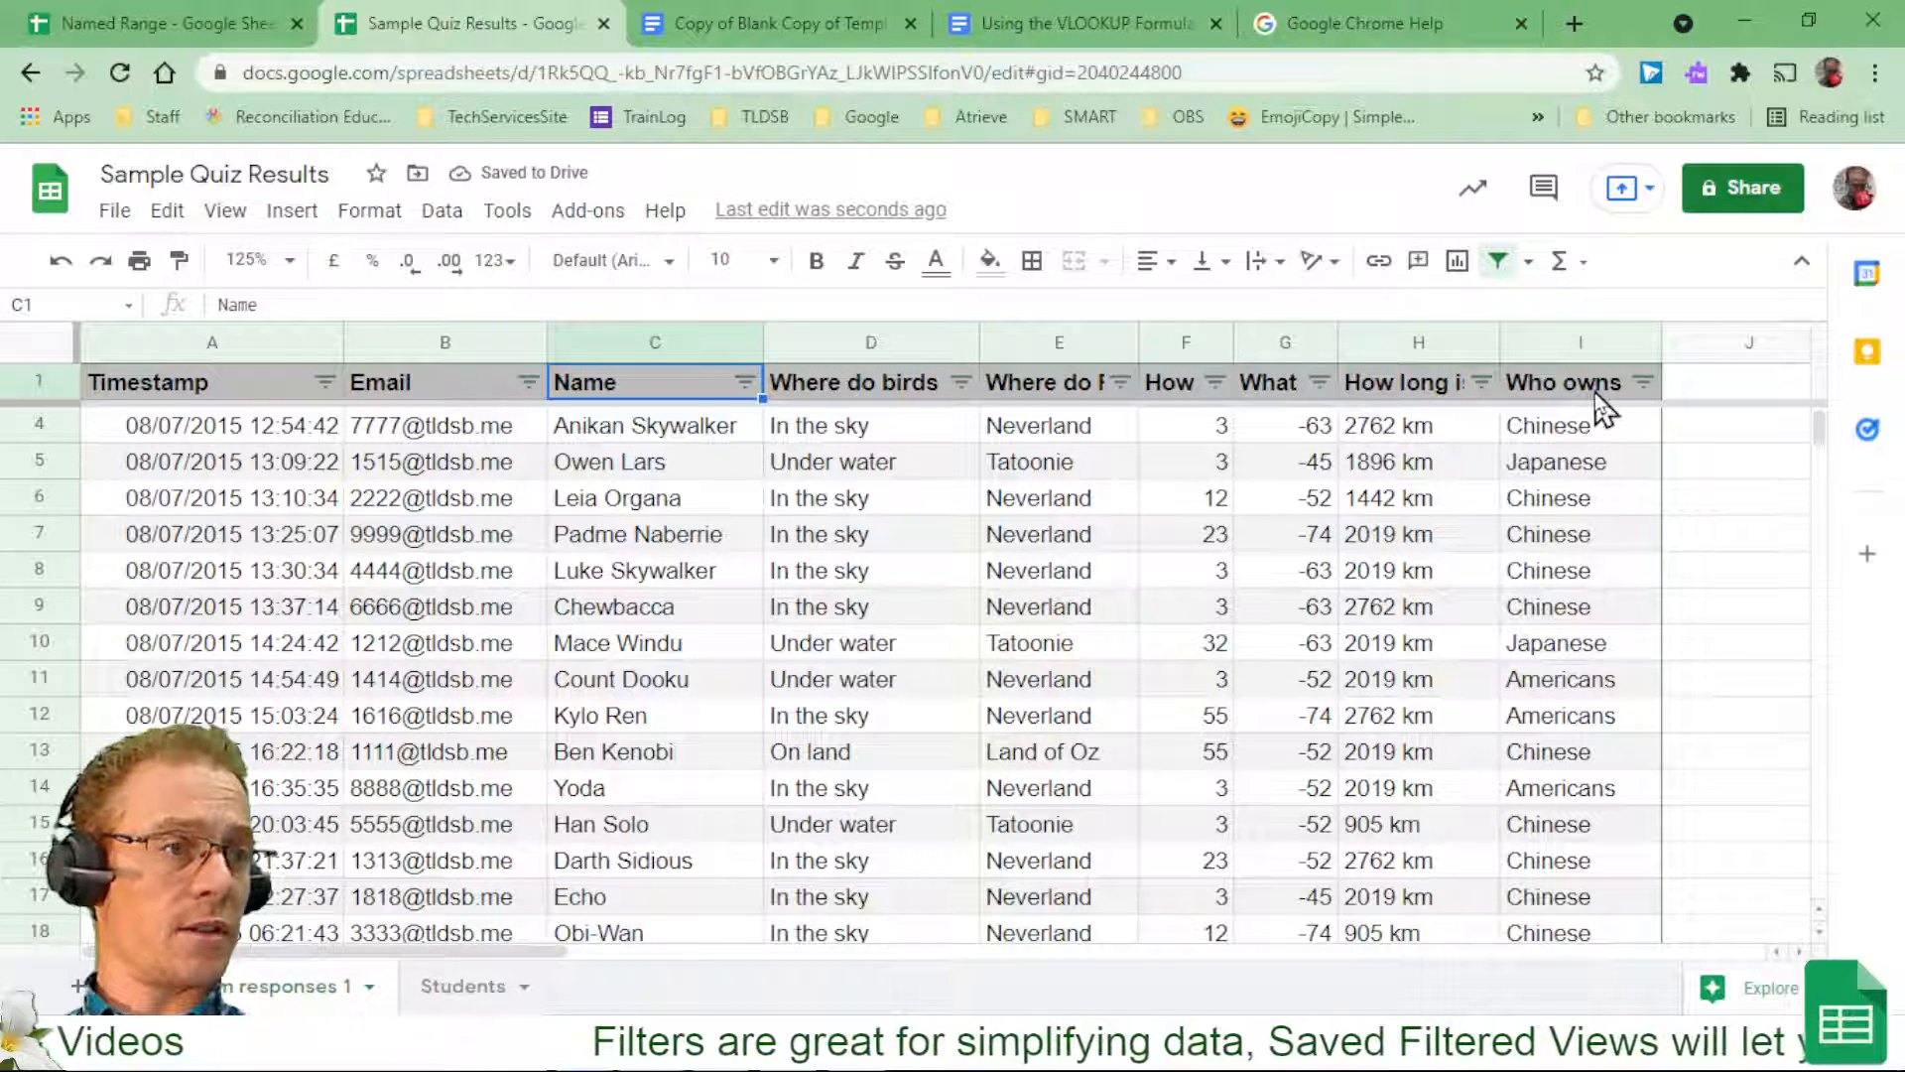
Filter the "Where do birds fly?" column by values to show only "In the sky" answers.
{"action": "left_click", "coordinate": [961, 382]}
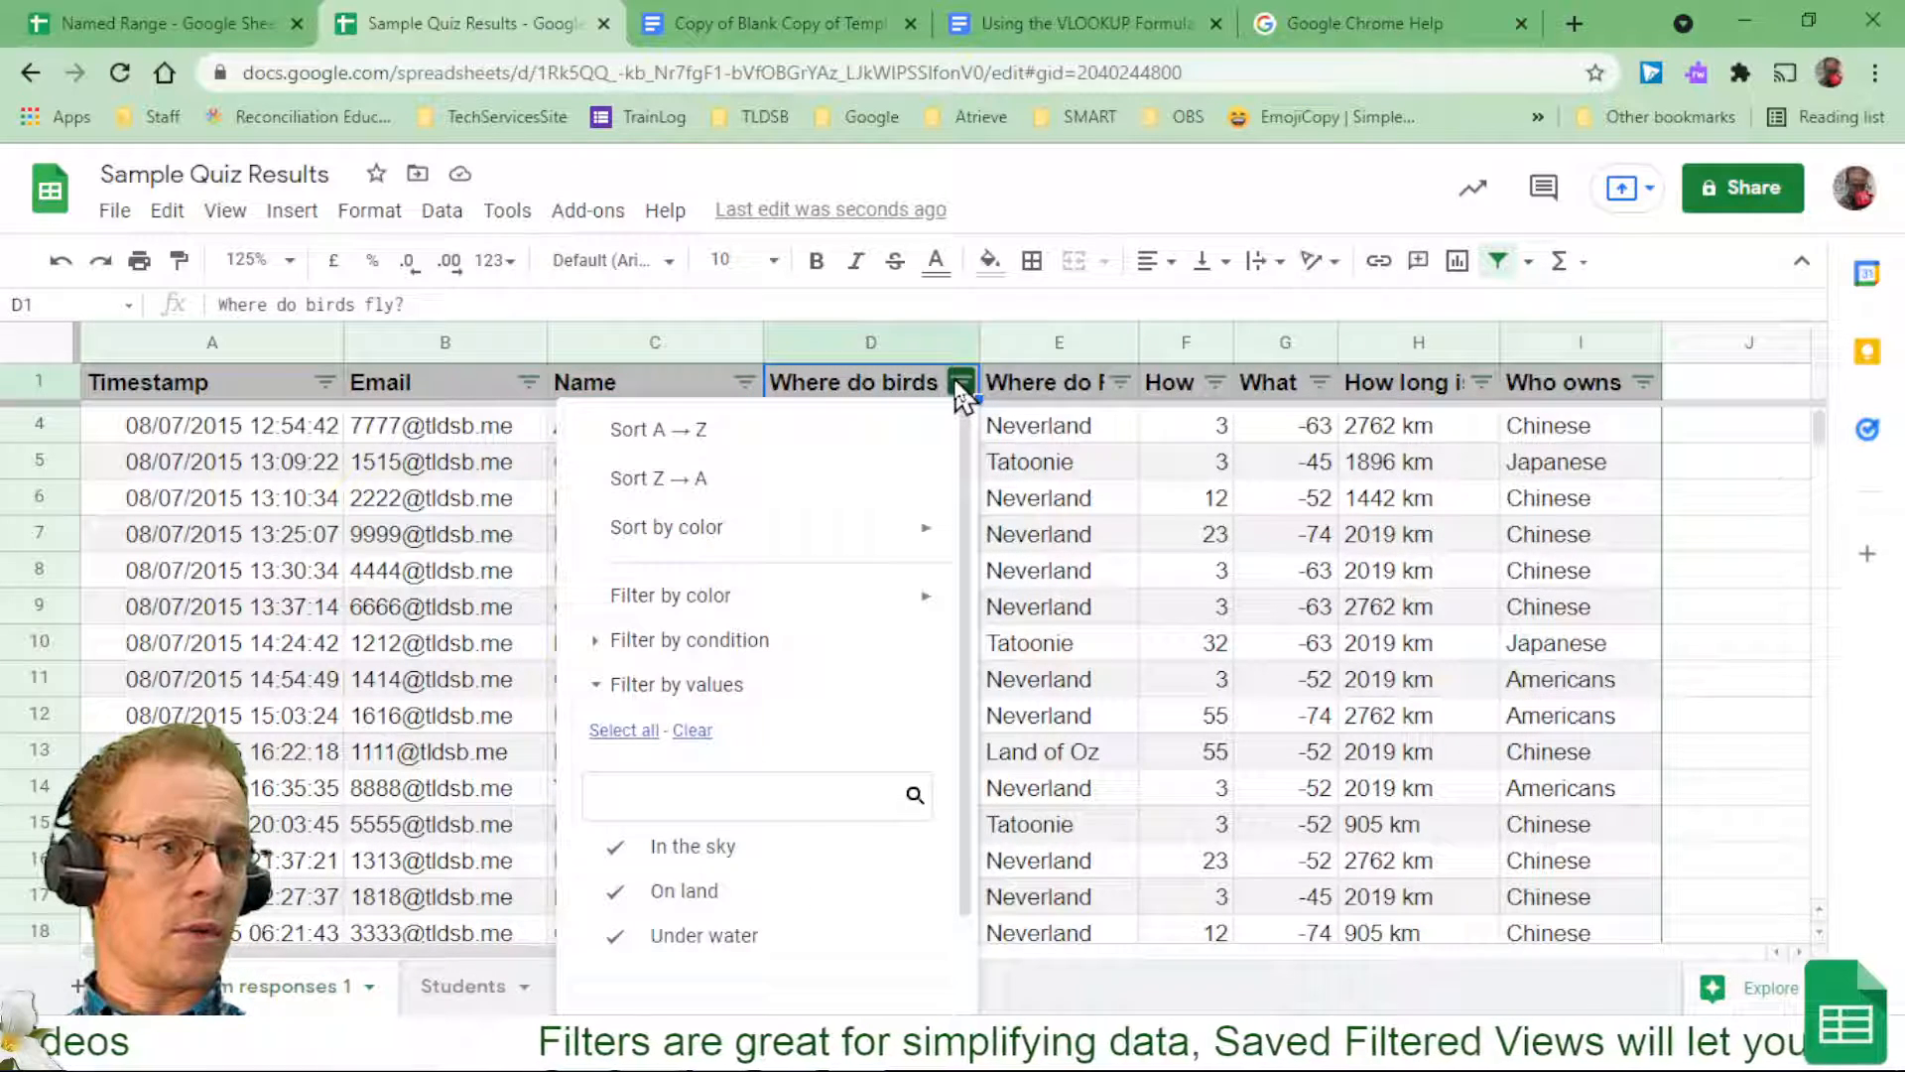
{"action": "left_click", "coordinate": [693, 730]}
{"action": "left_click", "coordinate": [824, 849]}
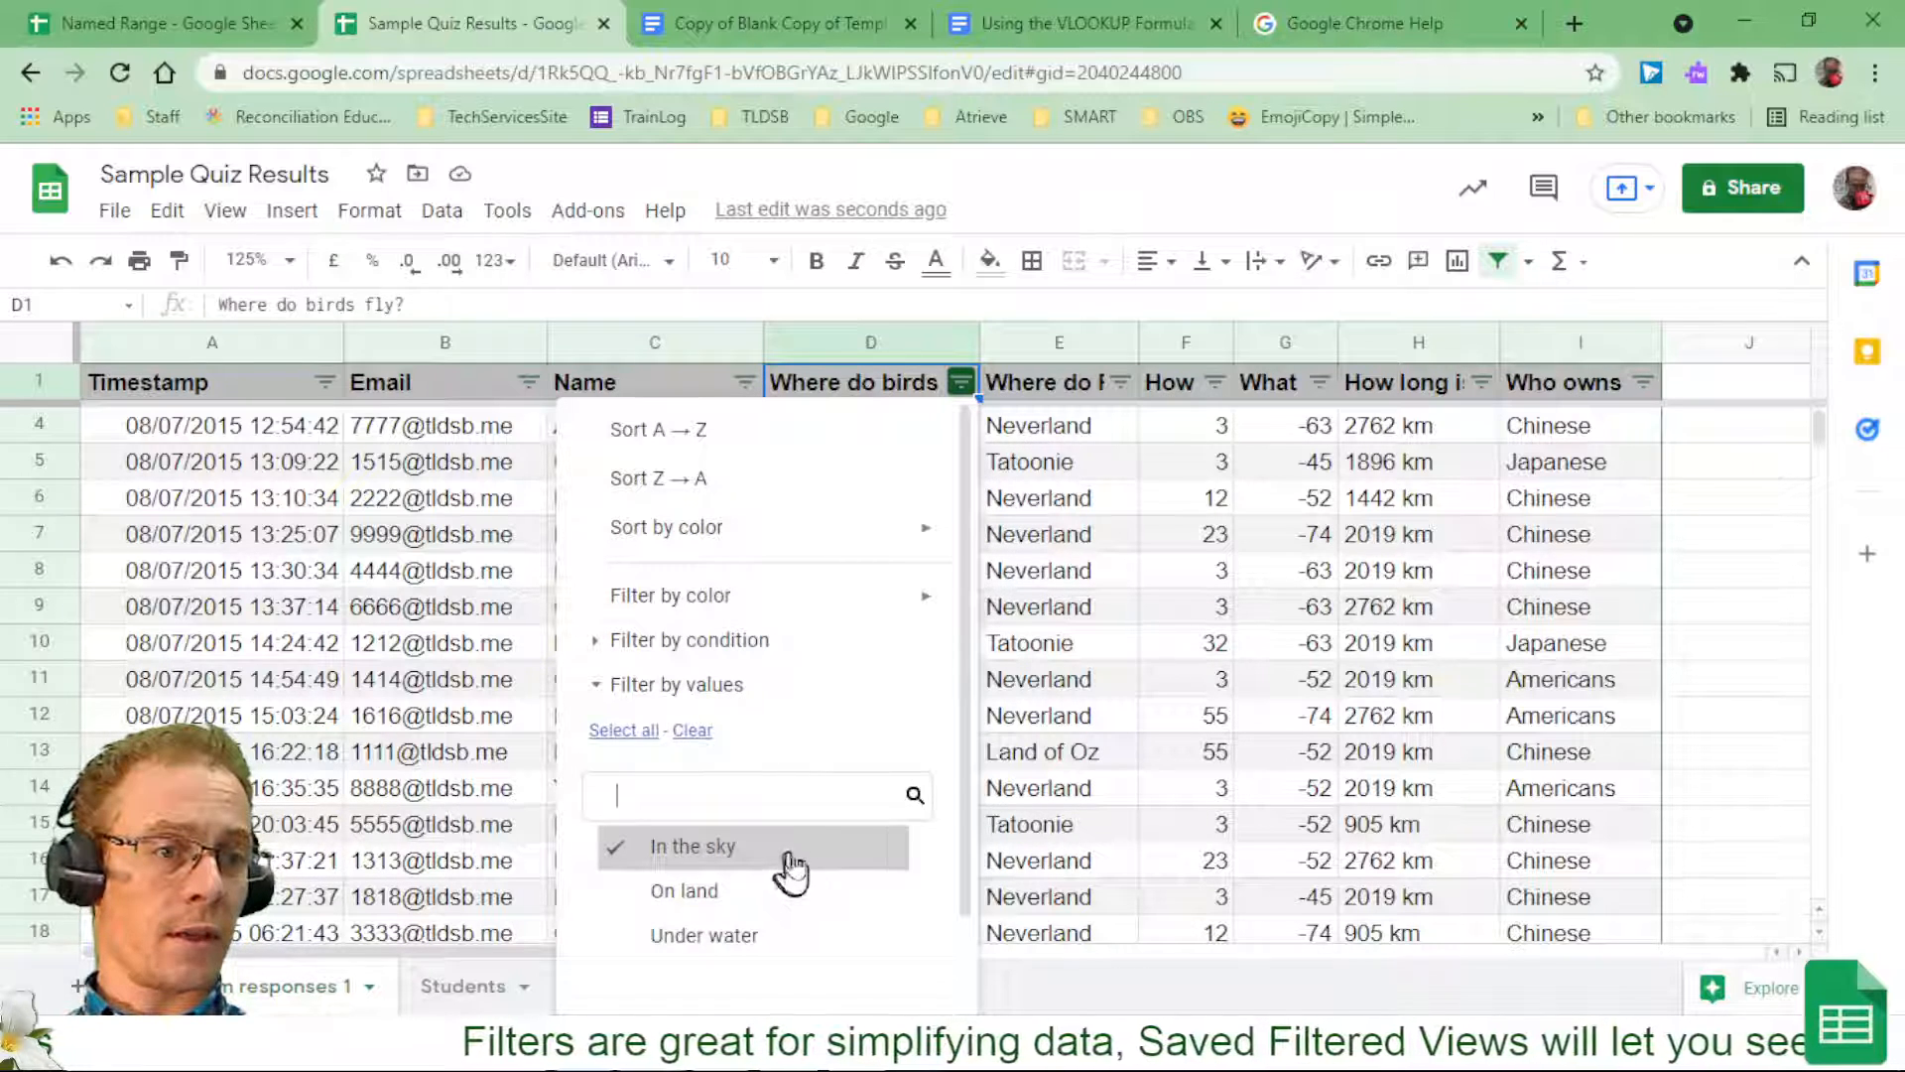
{"action": "scroll", "coordinate": [948, 883], "scroll_direction": "down", "scroll_amount": 1}
{"action": "left_click", "coordinate": [878, 978]}
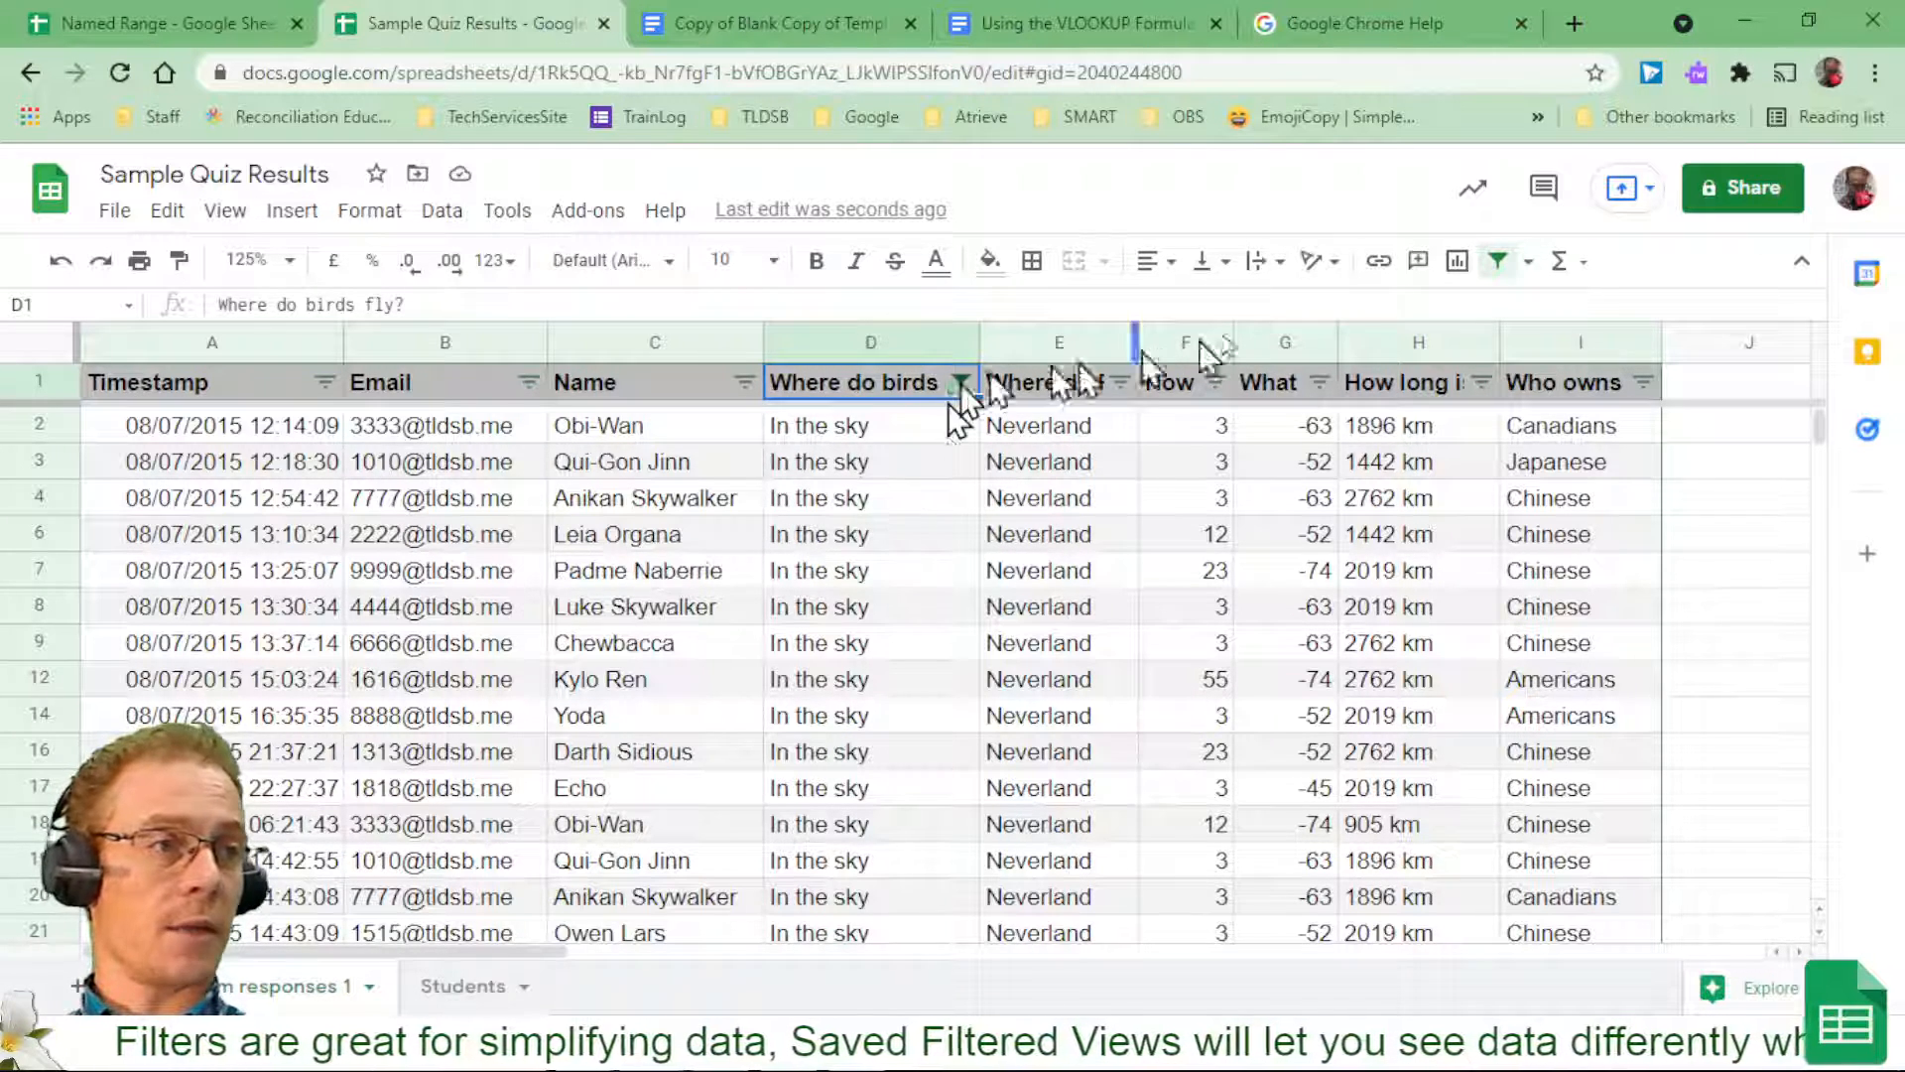
Save the current filter as a filter view named "Birds Fly?" and close the view.
{"action": "left_click", "coordinate": [1531, 262]}
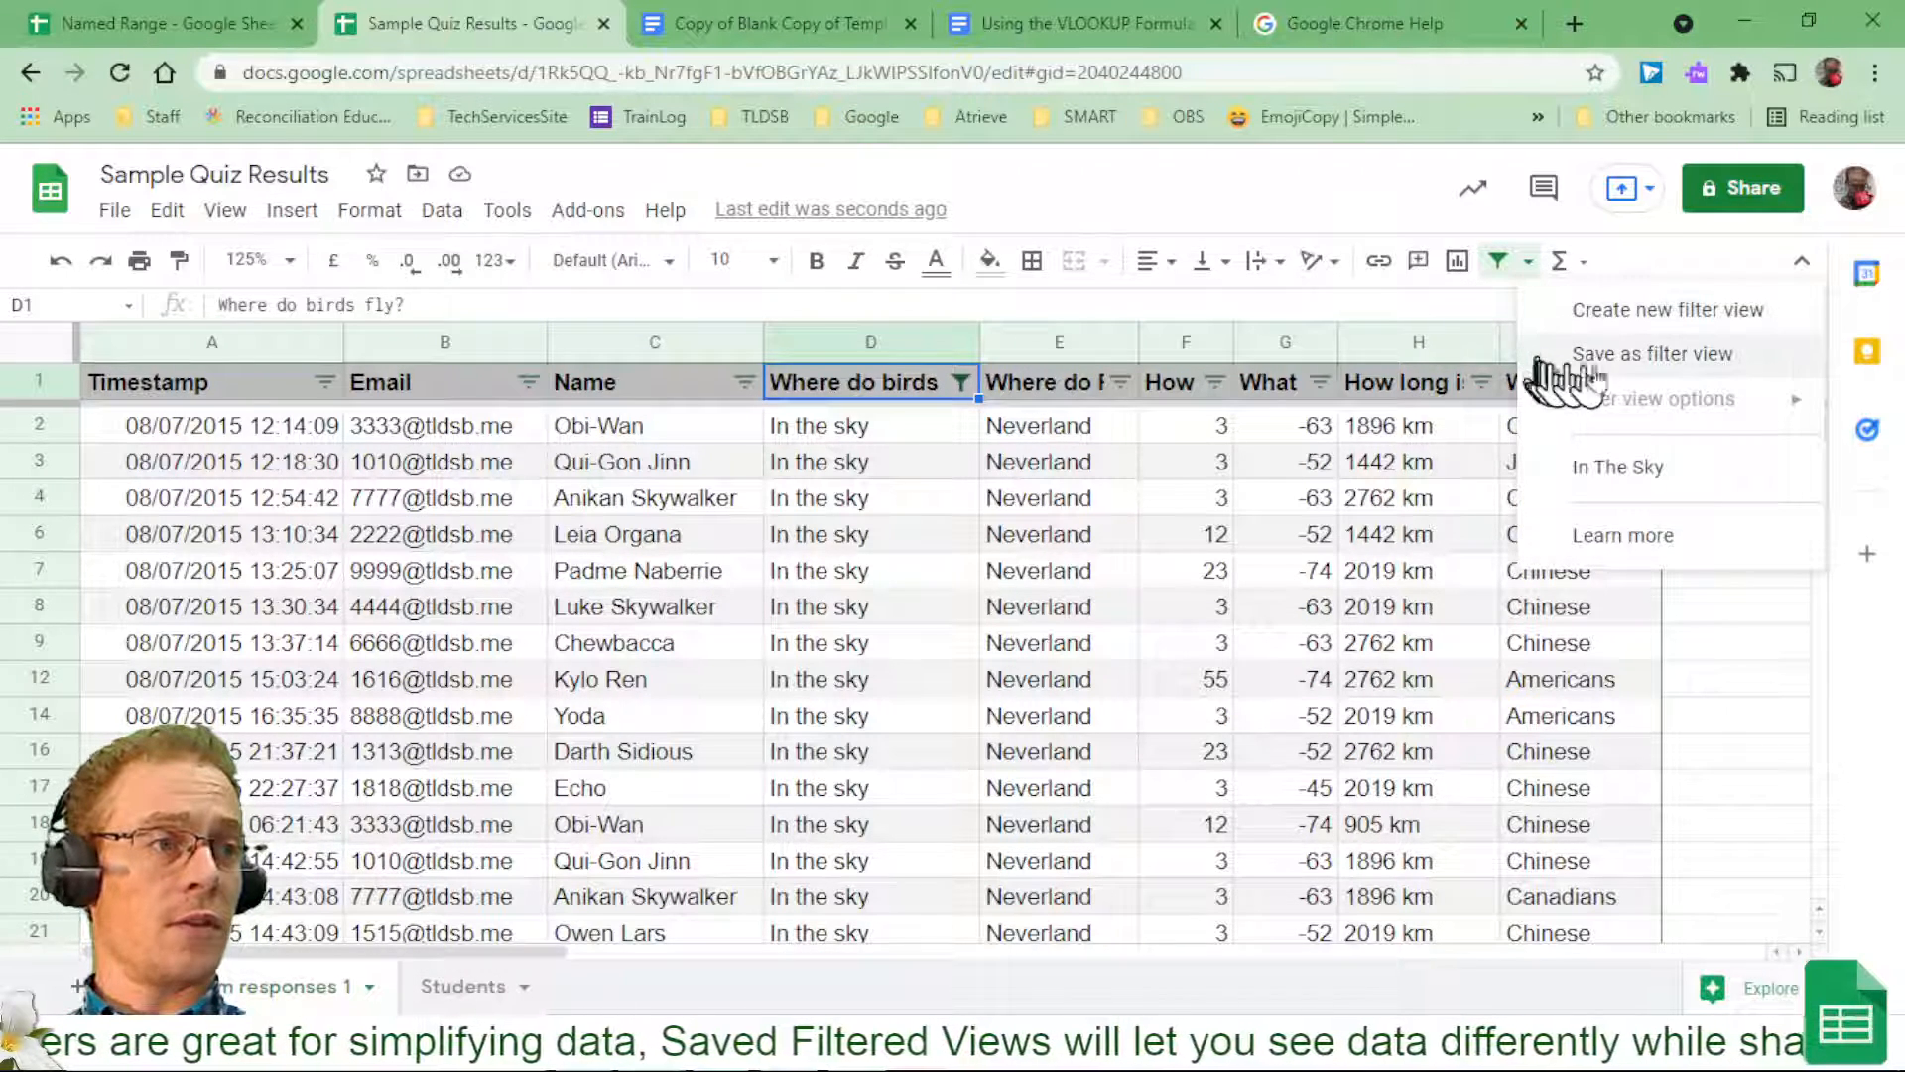
{"action": "left_click", "coordinate": [1724, 367]}
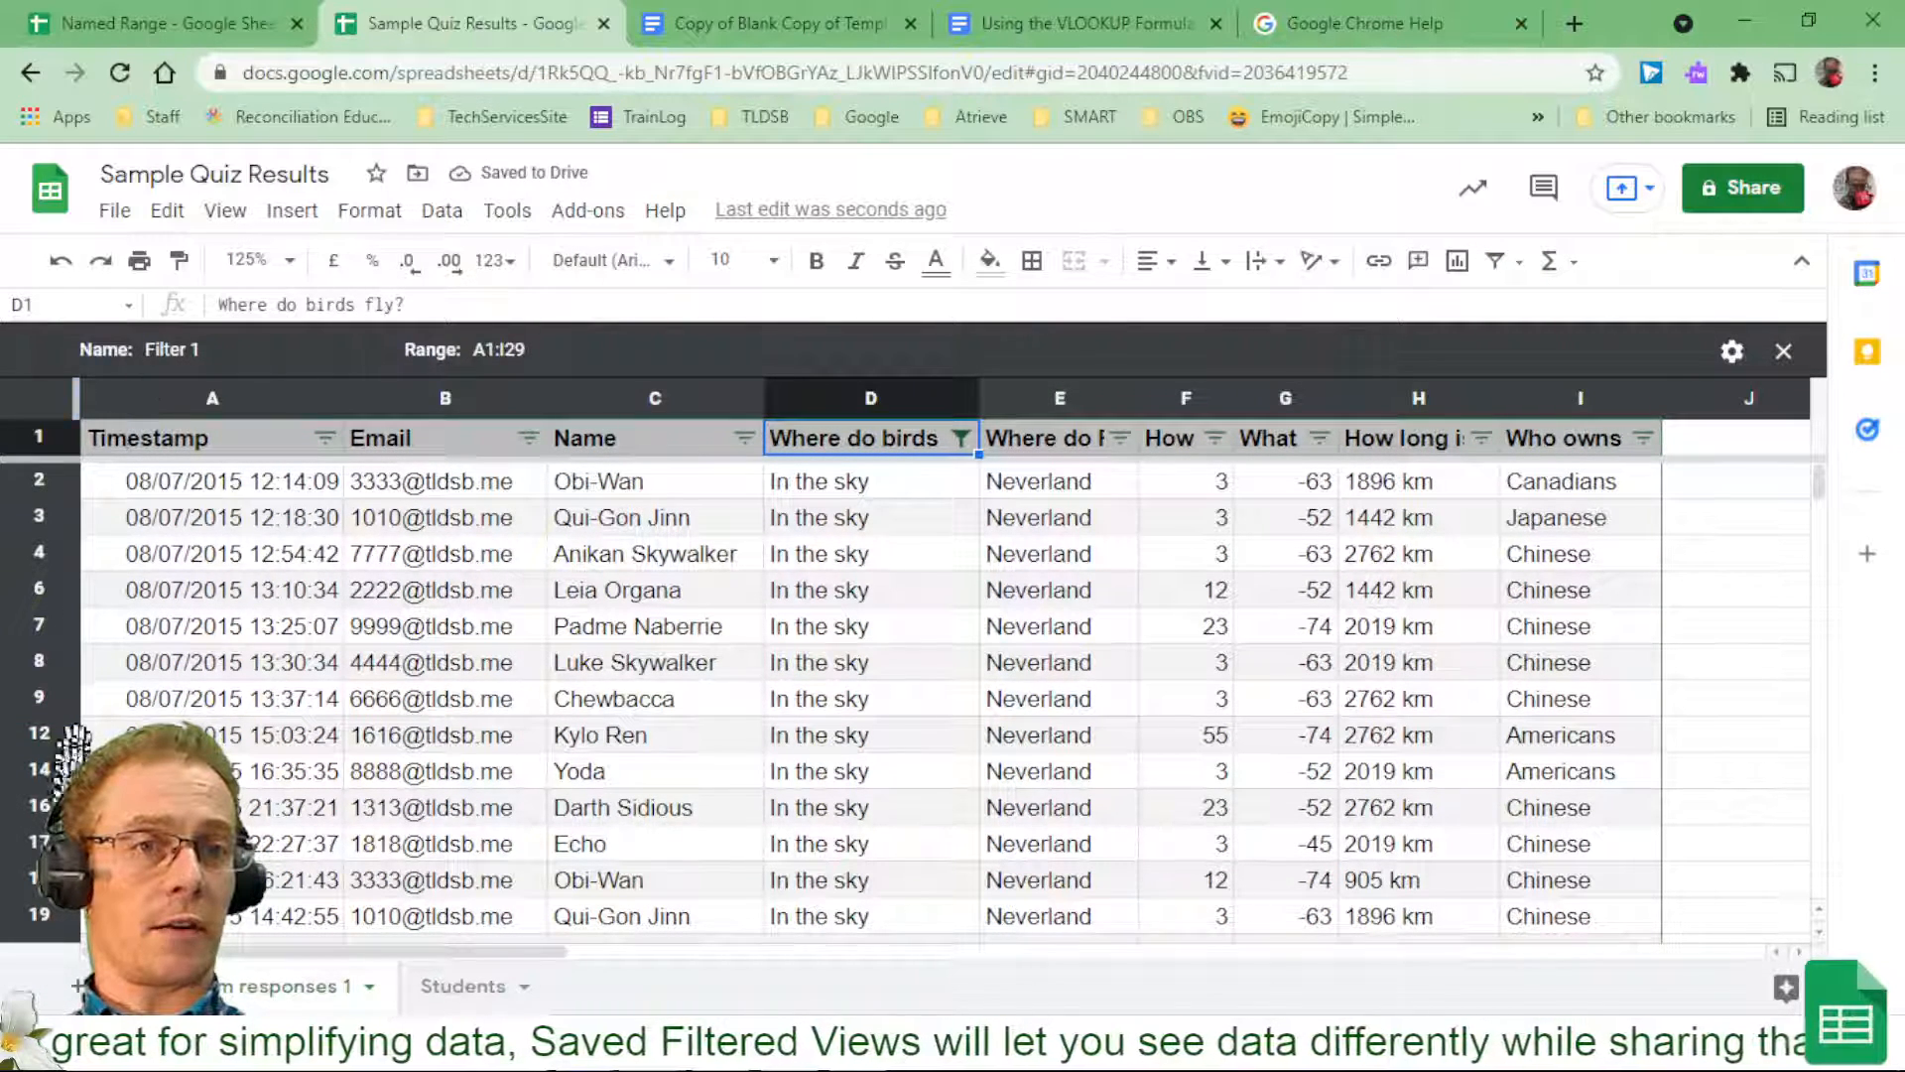
{"action": "left_click", "coordinate": [301, 357]}
{"action": "key", "text": "BackSpace"}
{"action": "key", "text": "BackSpace"}
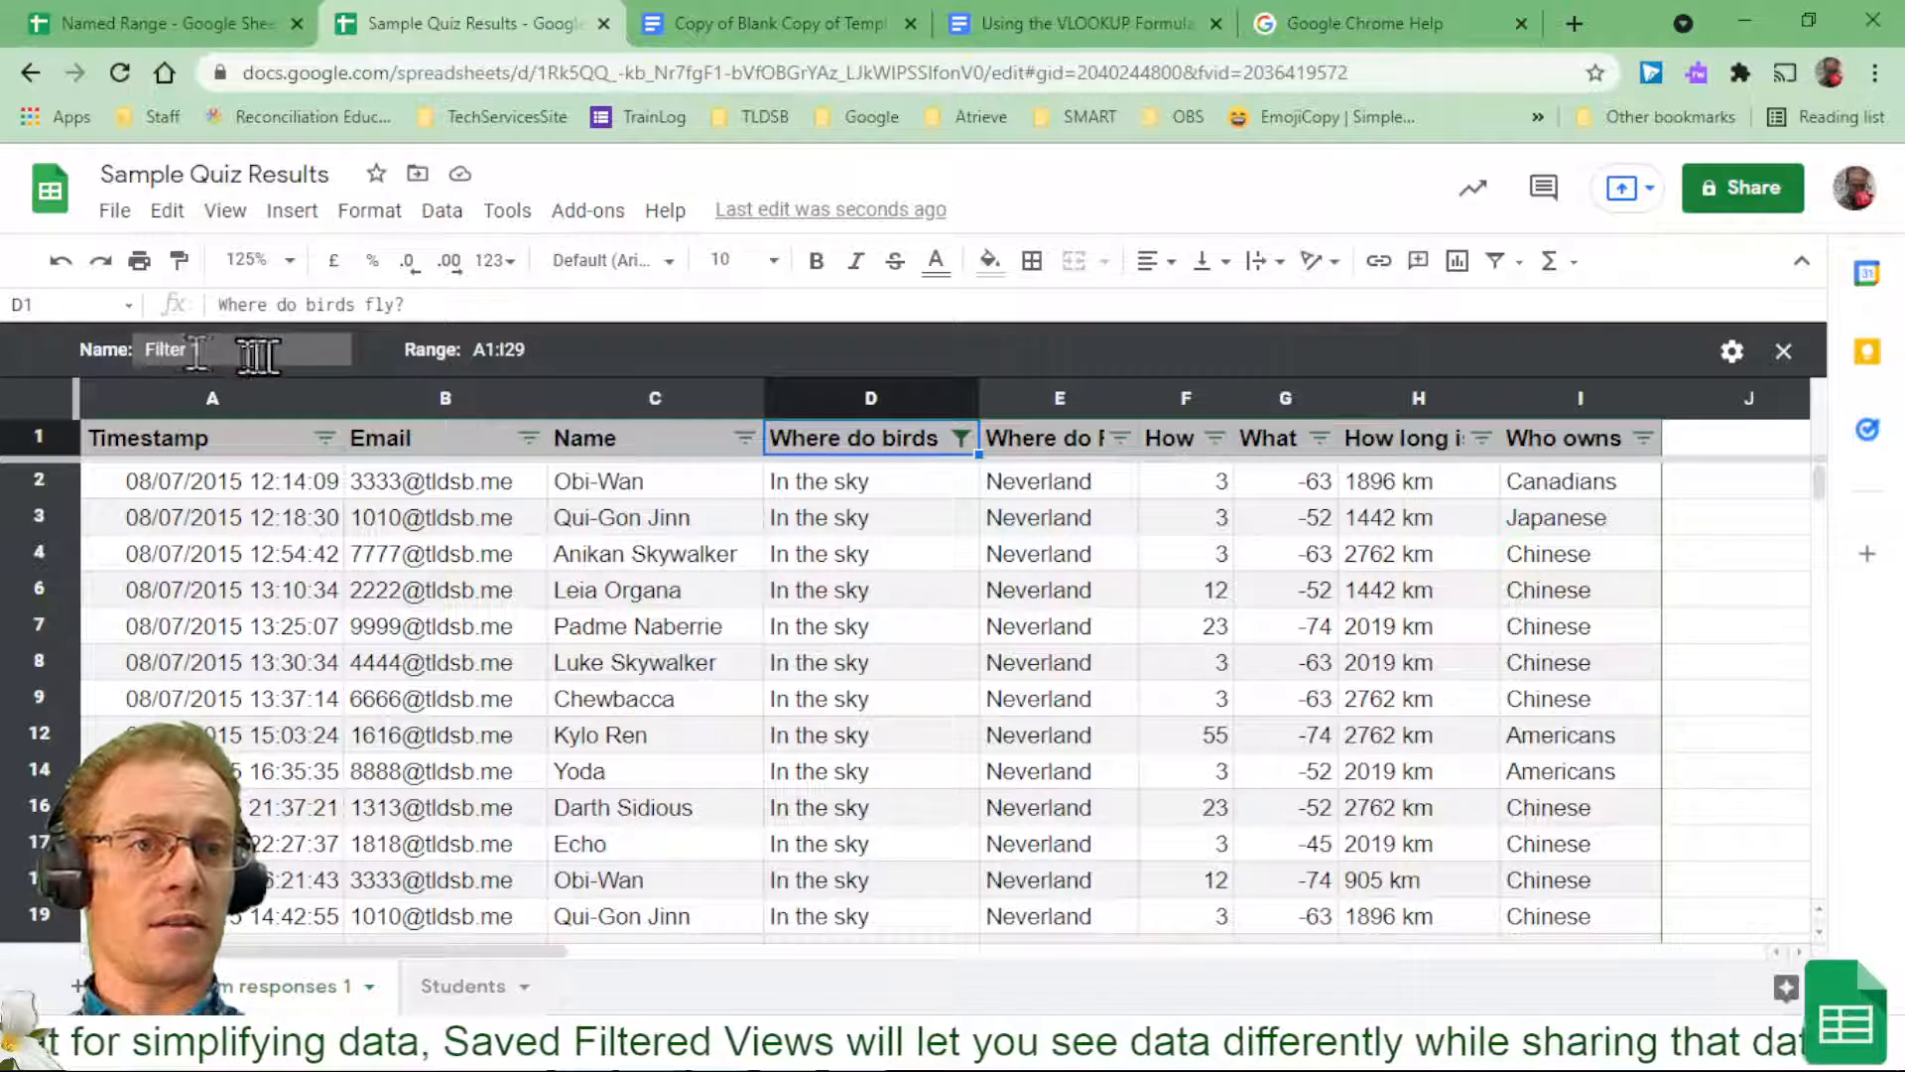
{"action": "left_click", "coordinate": [255, 354]}
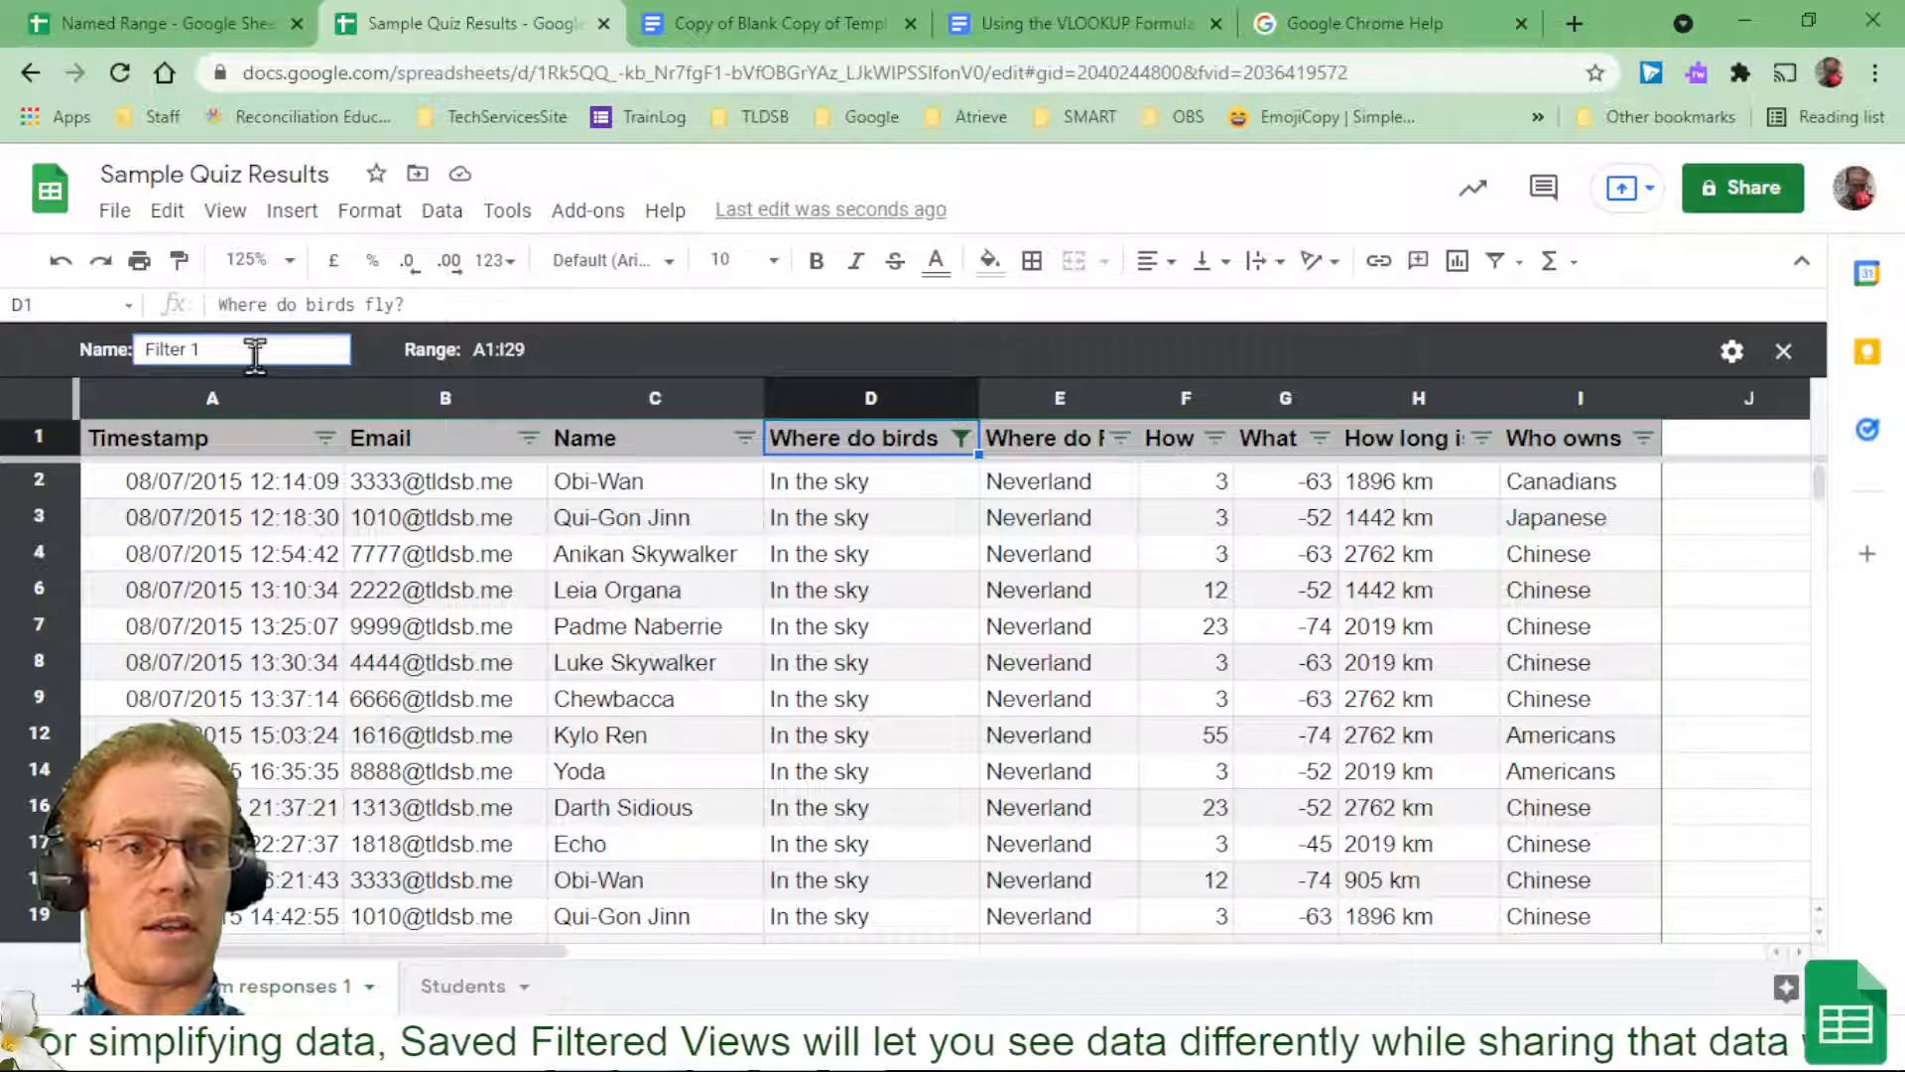
{"action": "left_click_drag", "start_coordinate": [255, 354], "coordinate": [38, 371]}
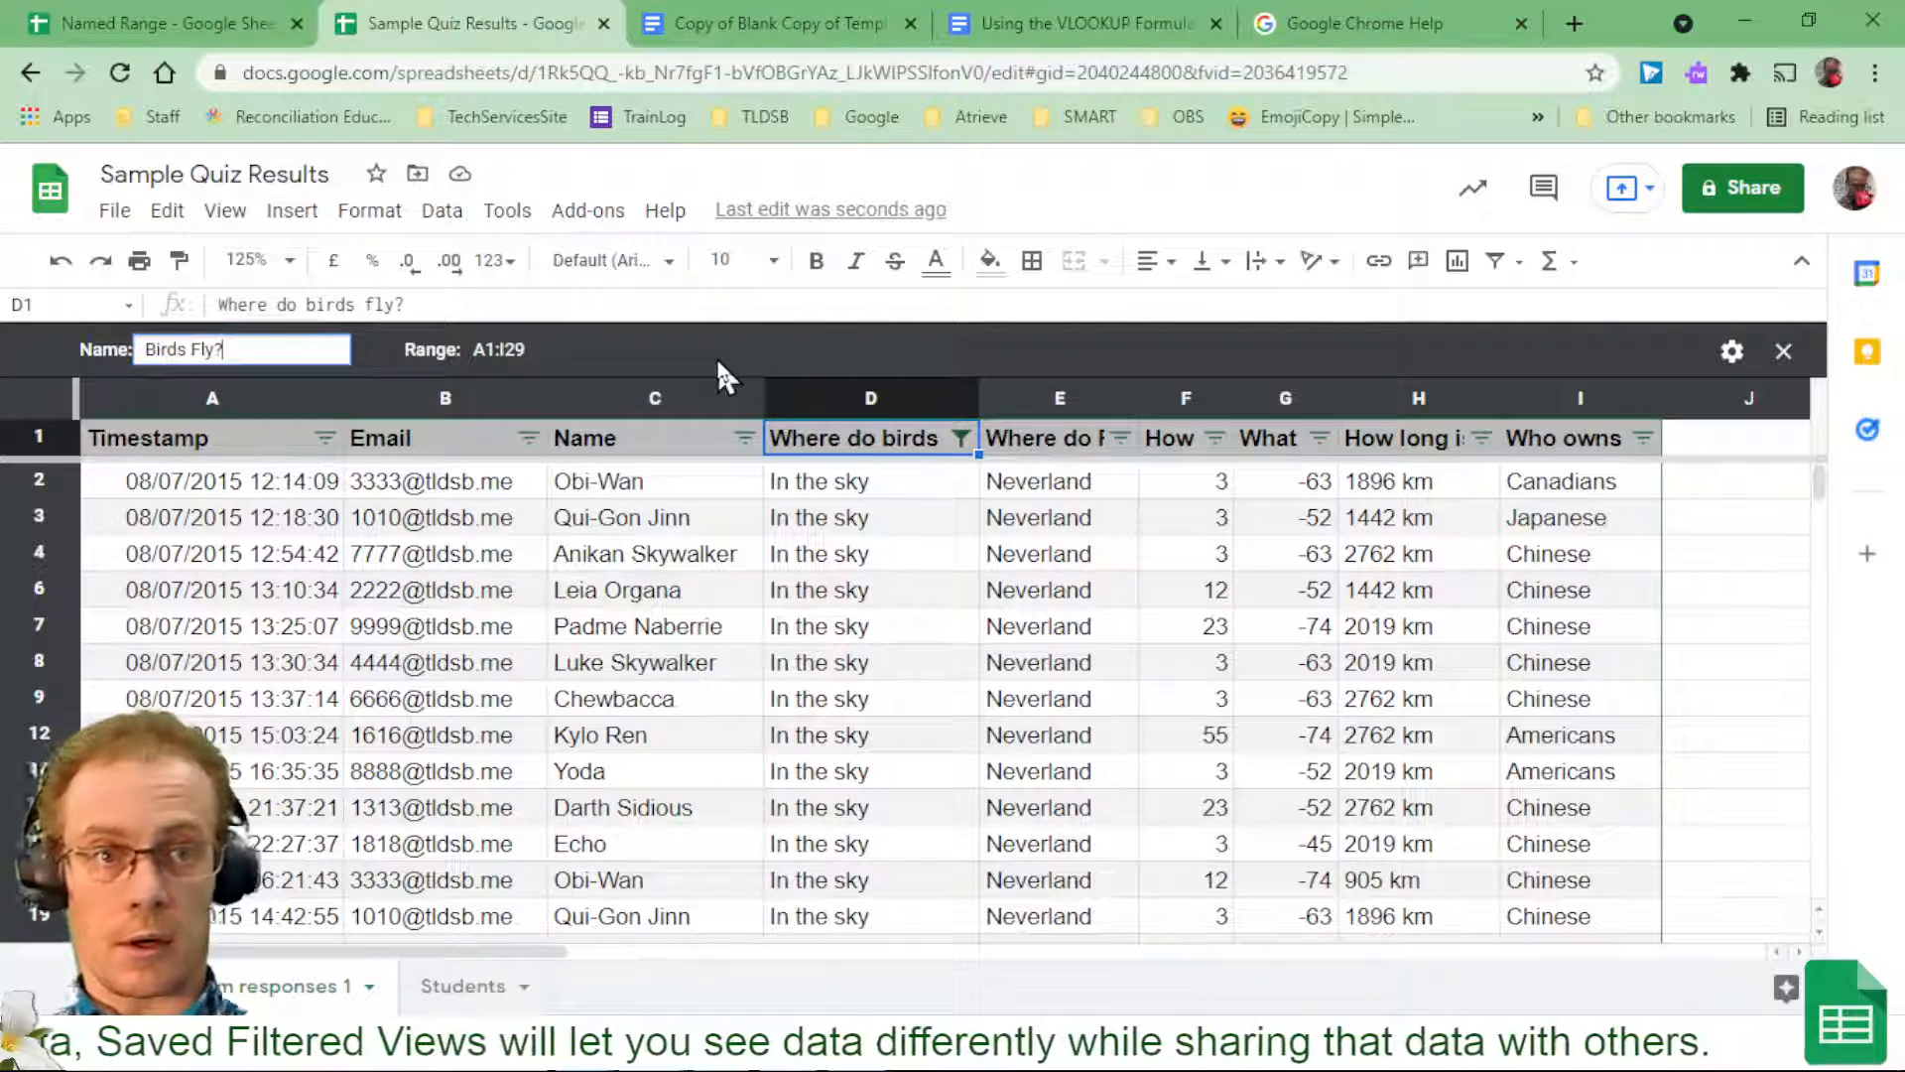
{"action": "key", "text": "Return"}
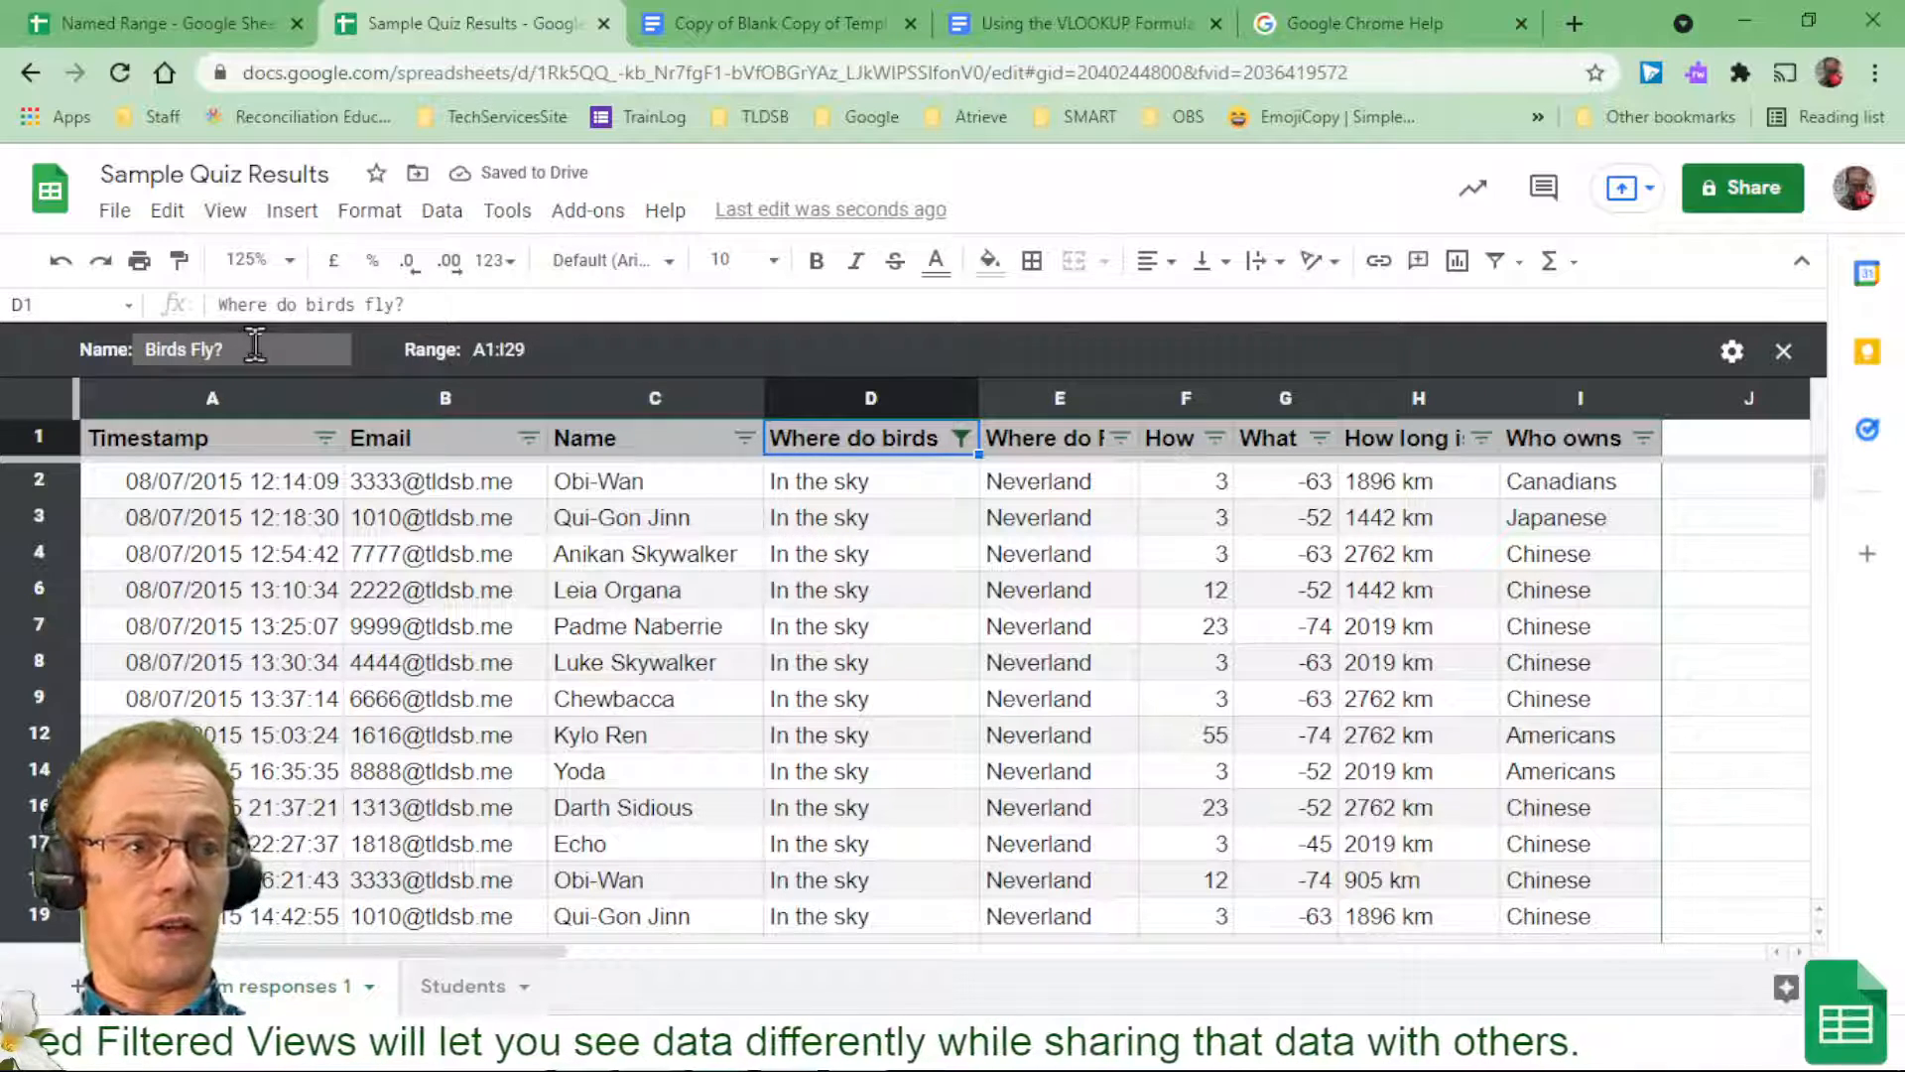
{"action": "left_click", "coordinate": [1787, 353]}
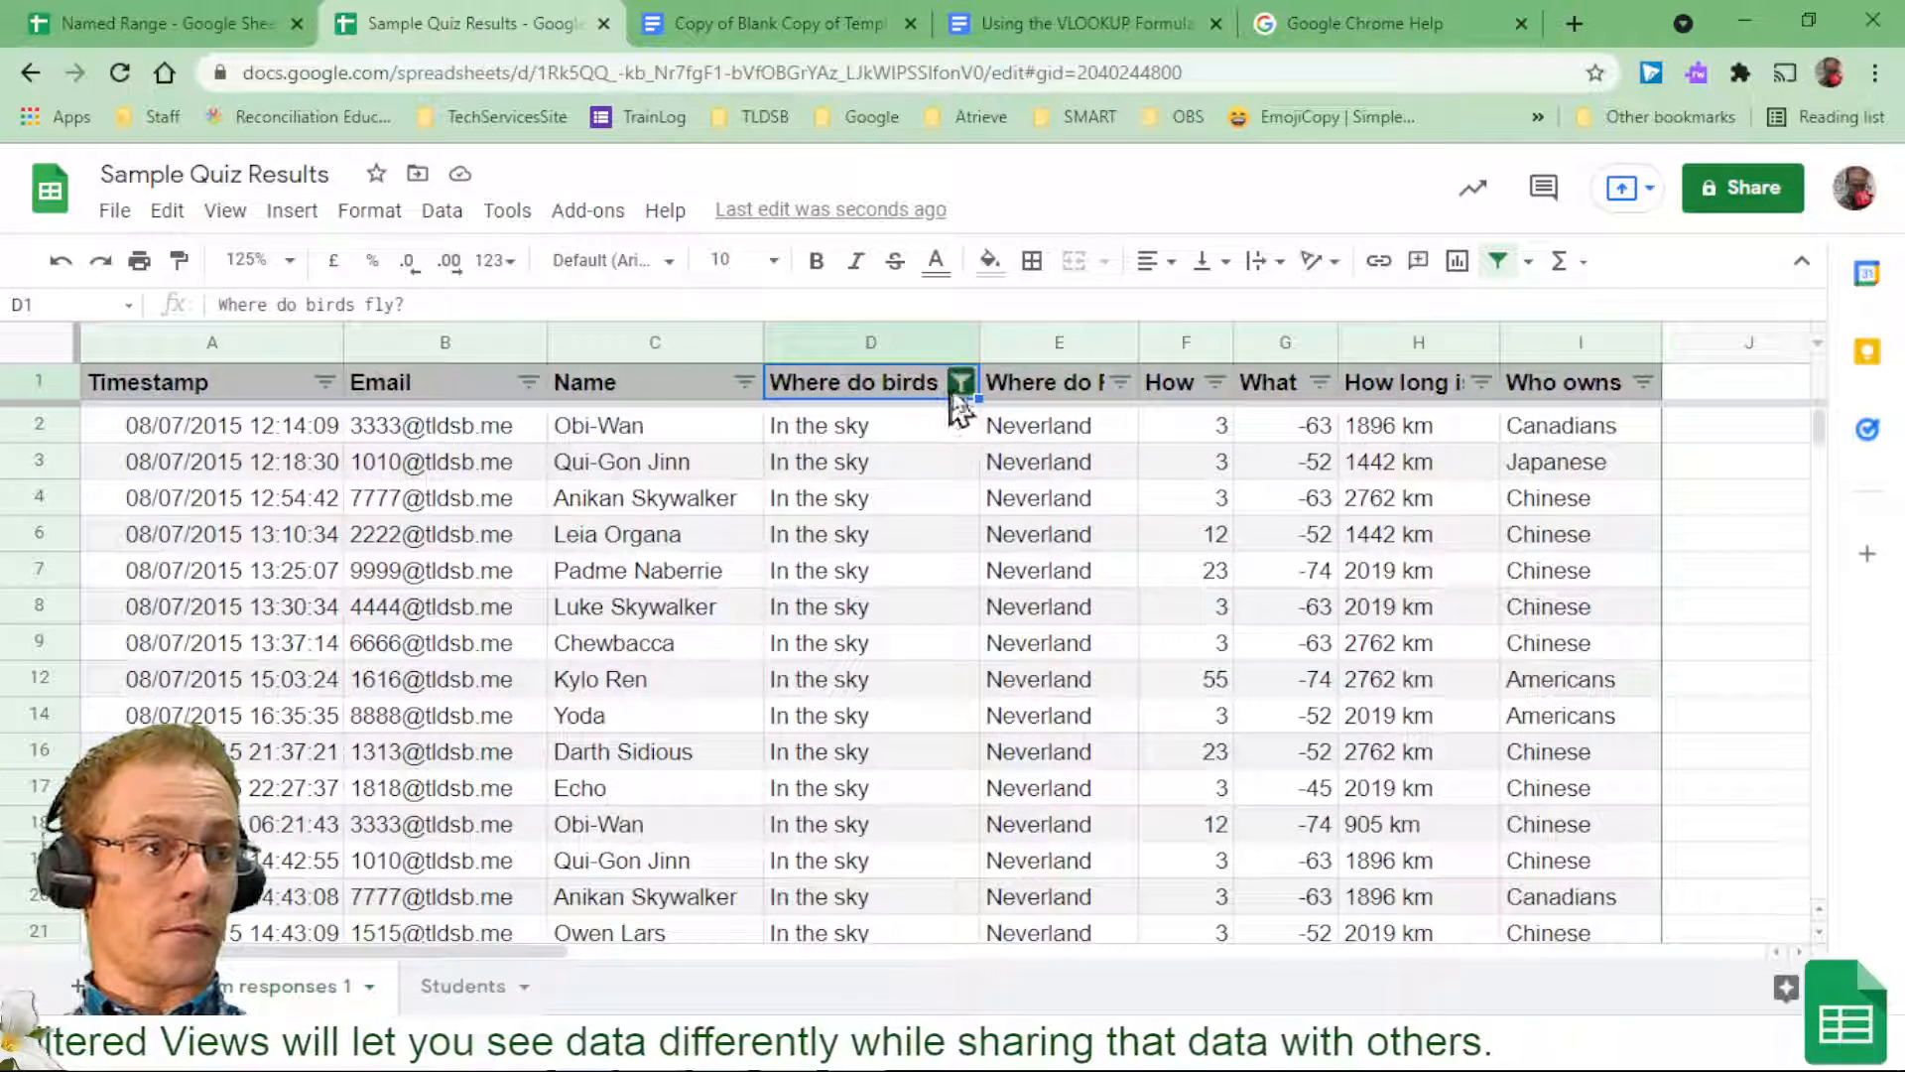
Reset the "Where do birds fly?" column's value filter so that all answers are selected.
{"action": "left_click", "coordinate": [959, 387]}
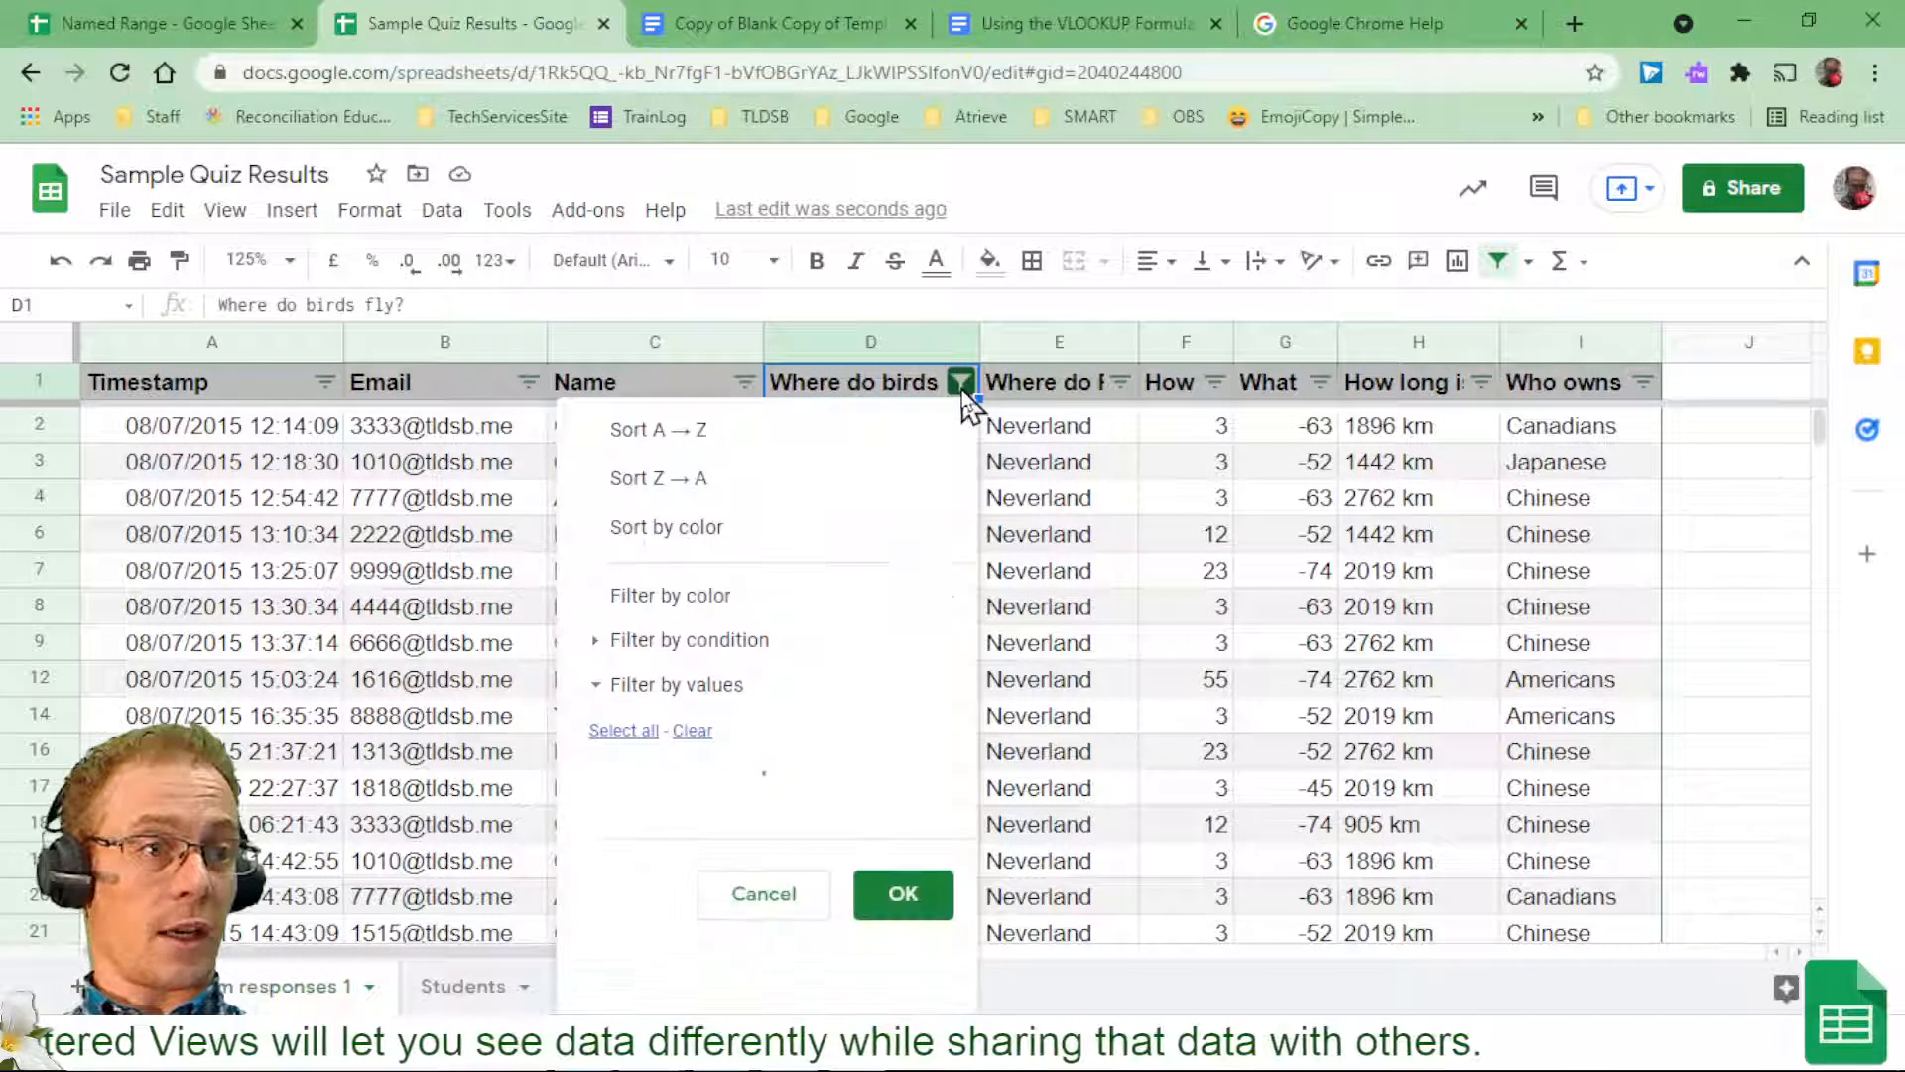
{"action": "left_click", "coordinate": [655, 736]}
{"action": "scroll", "coordinate": [681, 779], "scroll_direction": "down", "scroll_amount": 2}
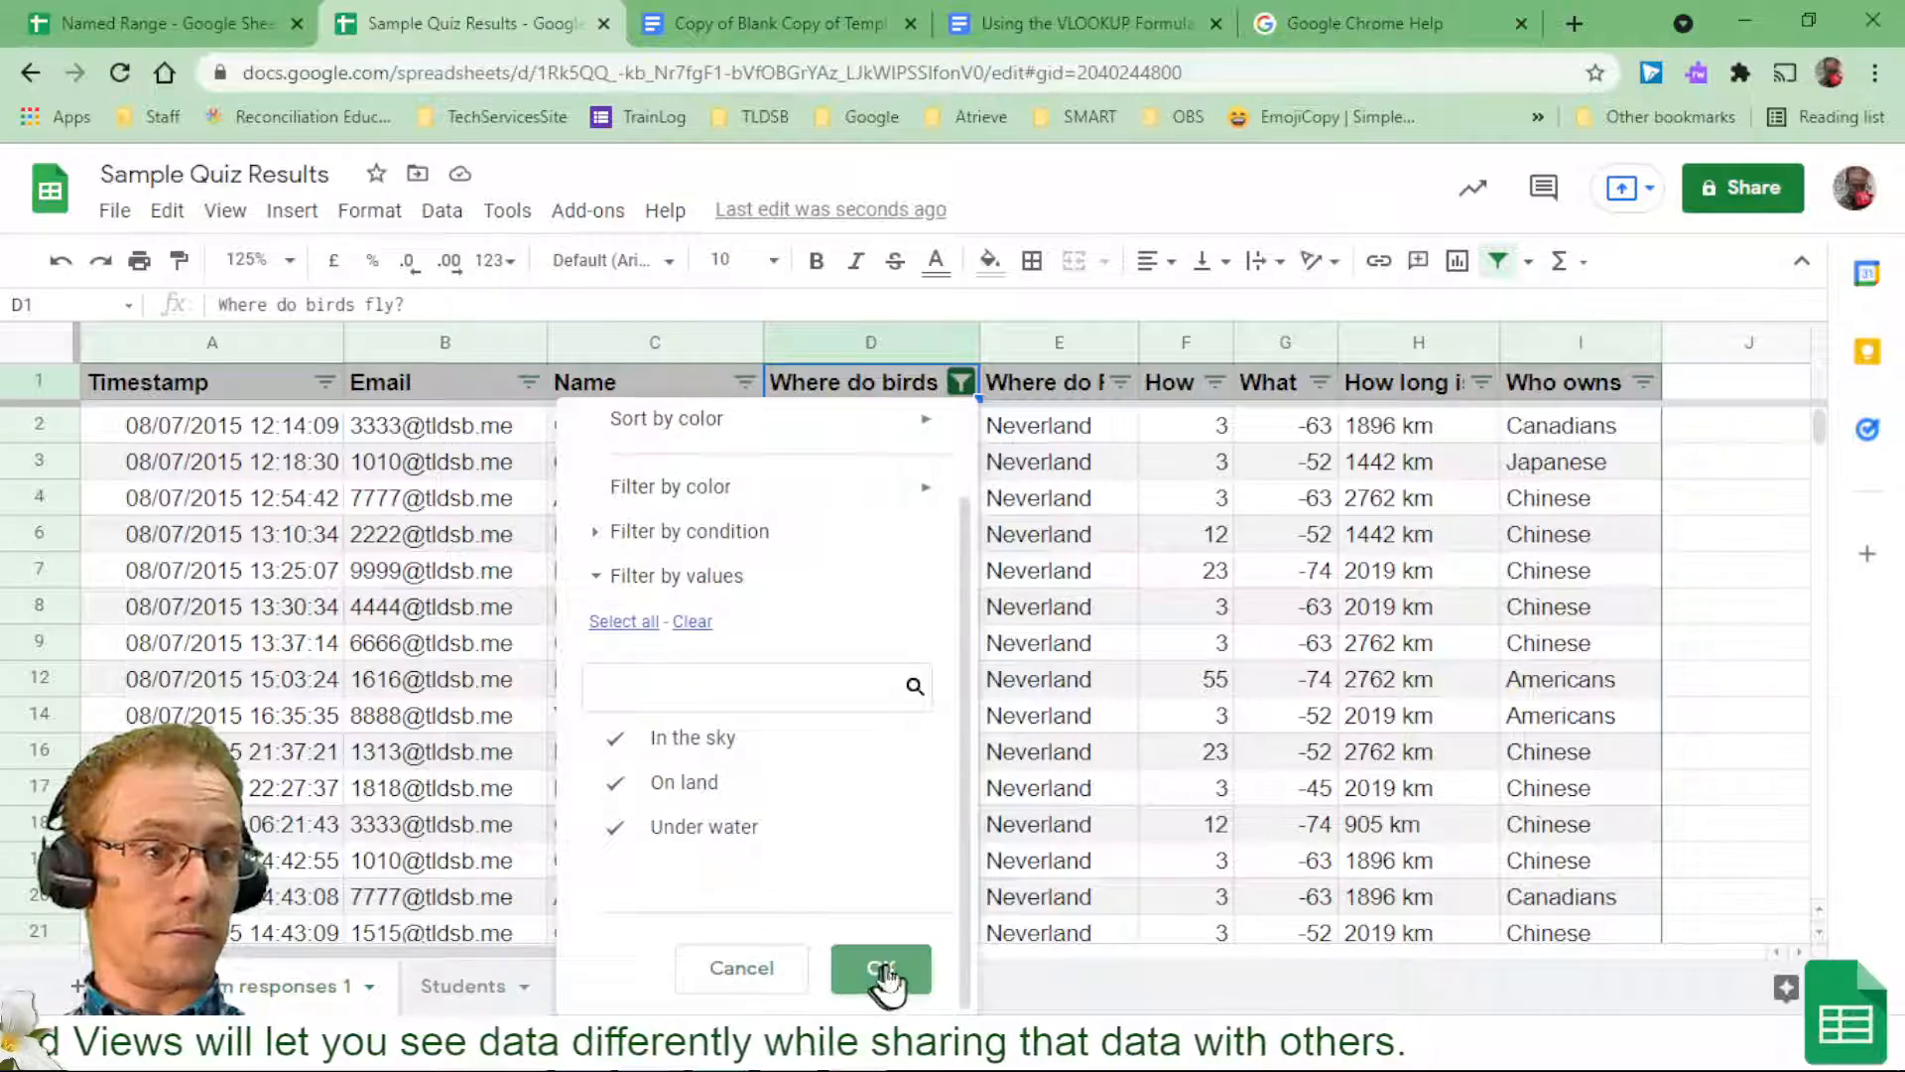
{"action": "left_click", "coordinate": [883, 971]}
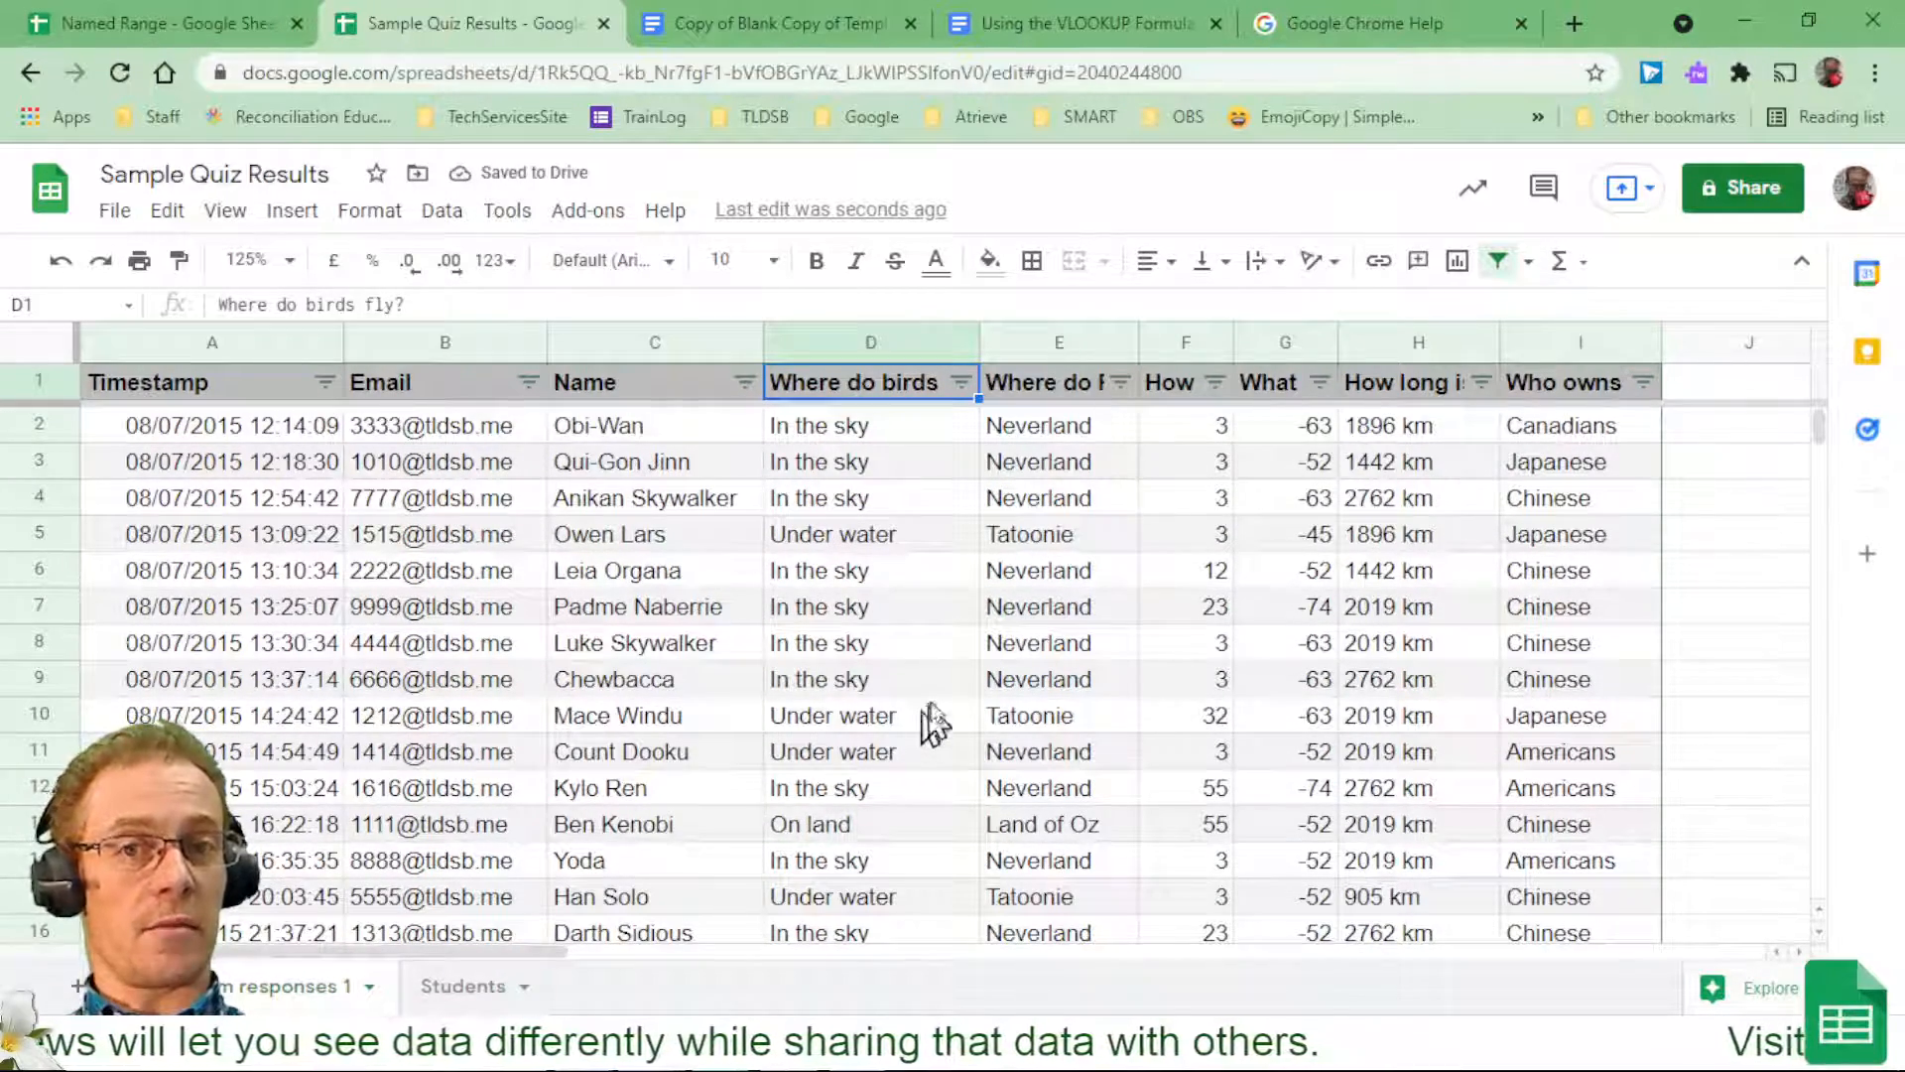
Open the saved filter view "Birds Fly?", look through its filtered rows, and close the view.
{"action": "left_click", "coordinate": [1529, 262]}
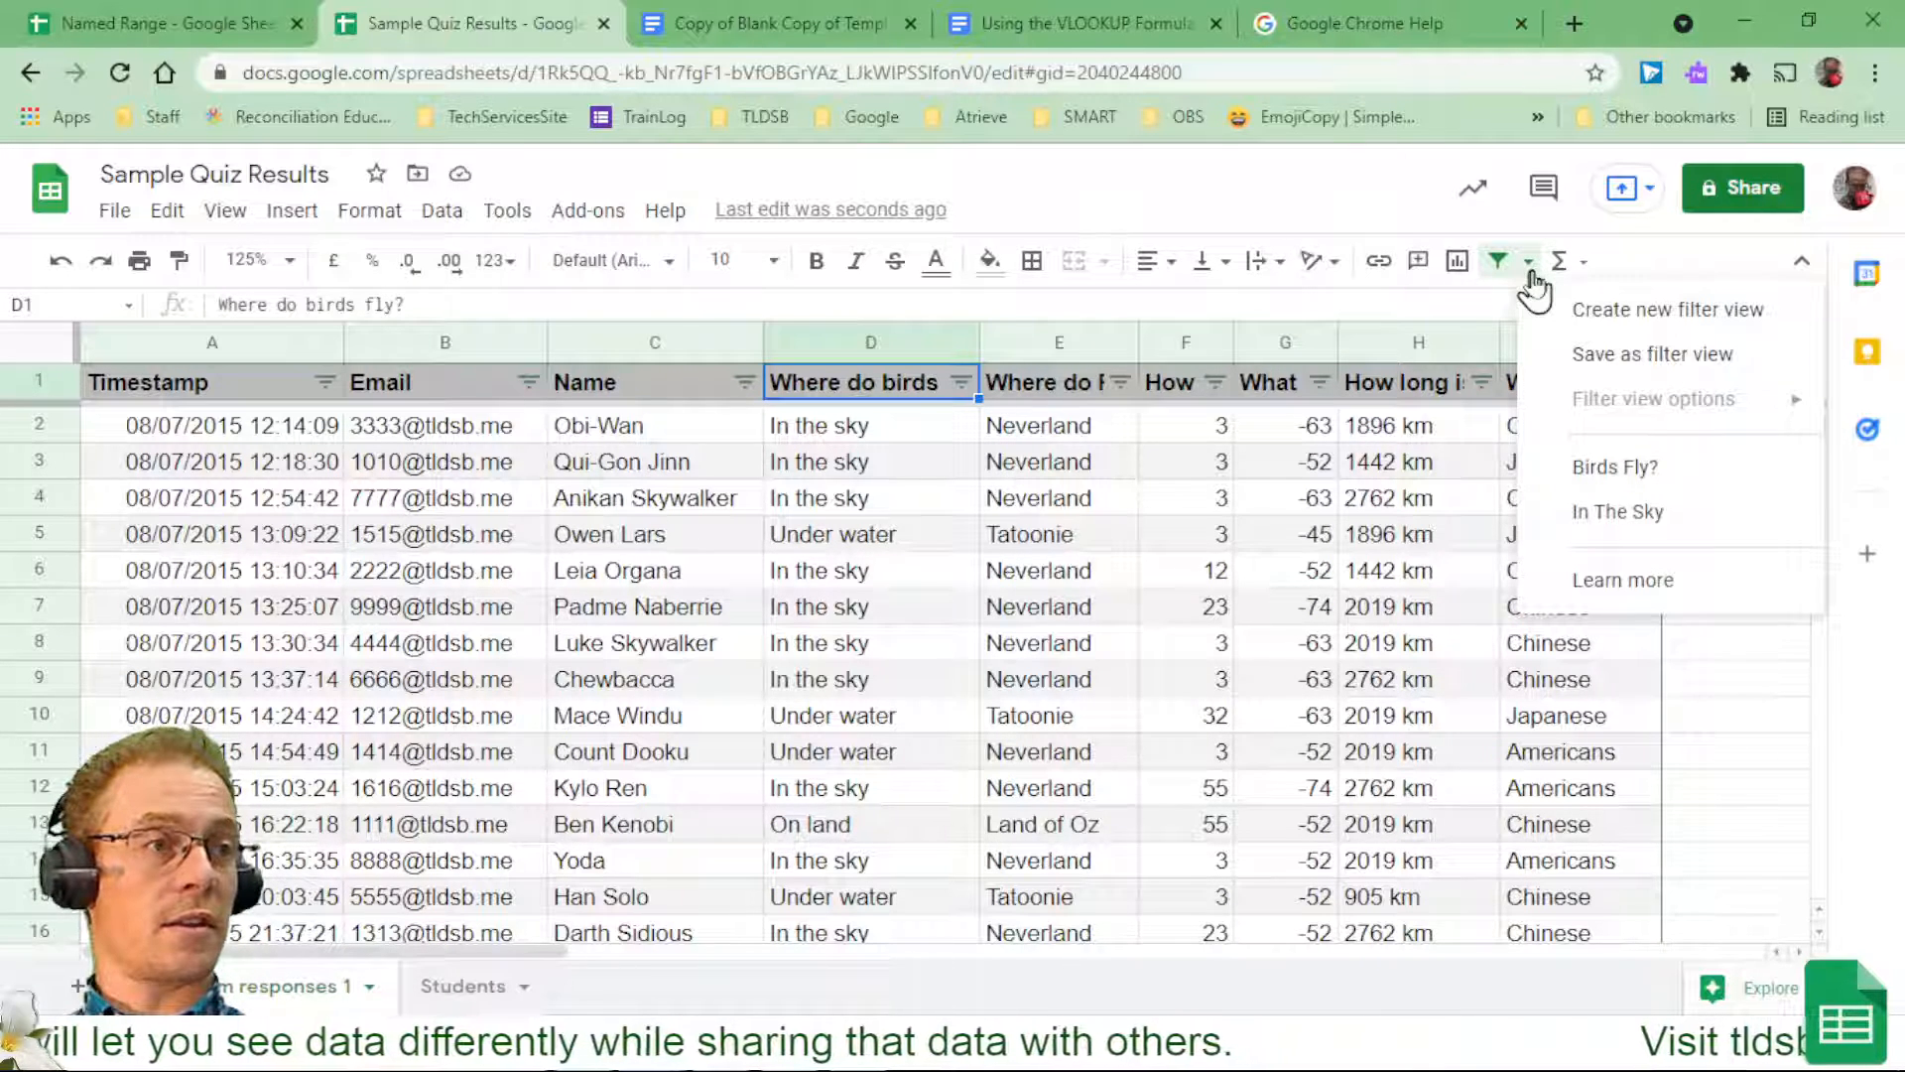
{"action": "left_click", "coordinate": [1619, 468]}
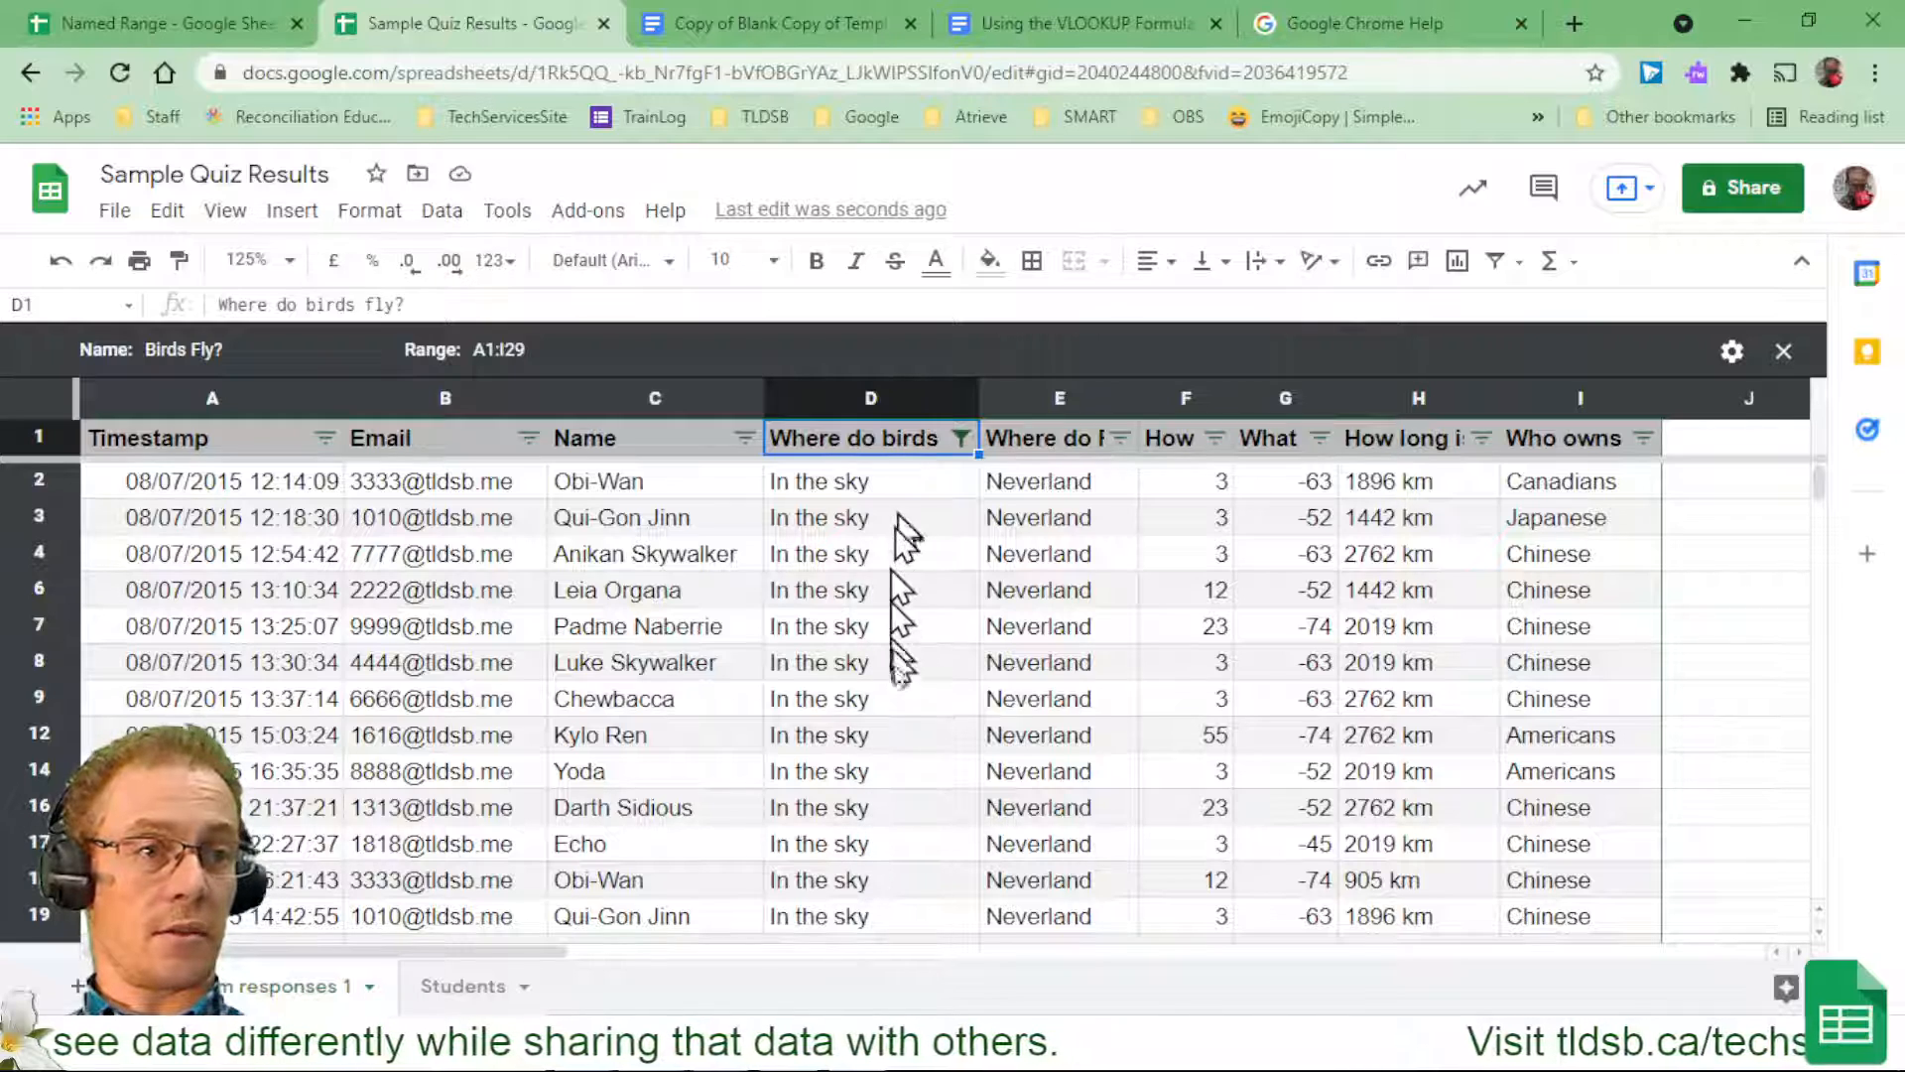
{"action": "scroll", "coordinate": [902, 753], "scroll_direction": "down", "scroll_amount": 5}
{"action": "scroll", "coordinate": [902, 753], "scroll_direction": "up", "scroll_amount": 5}
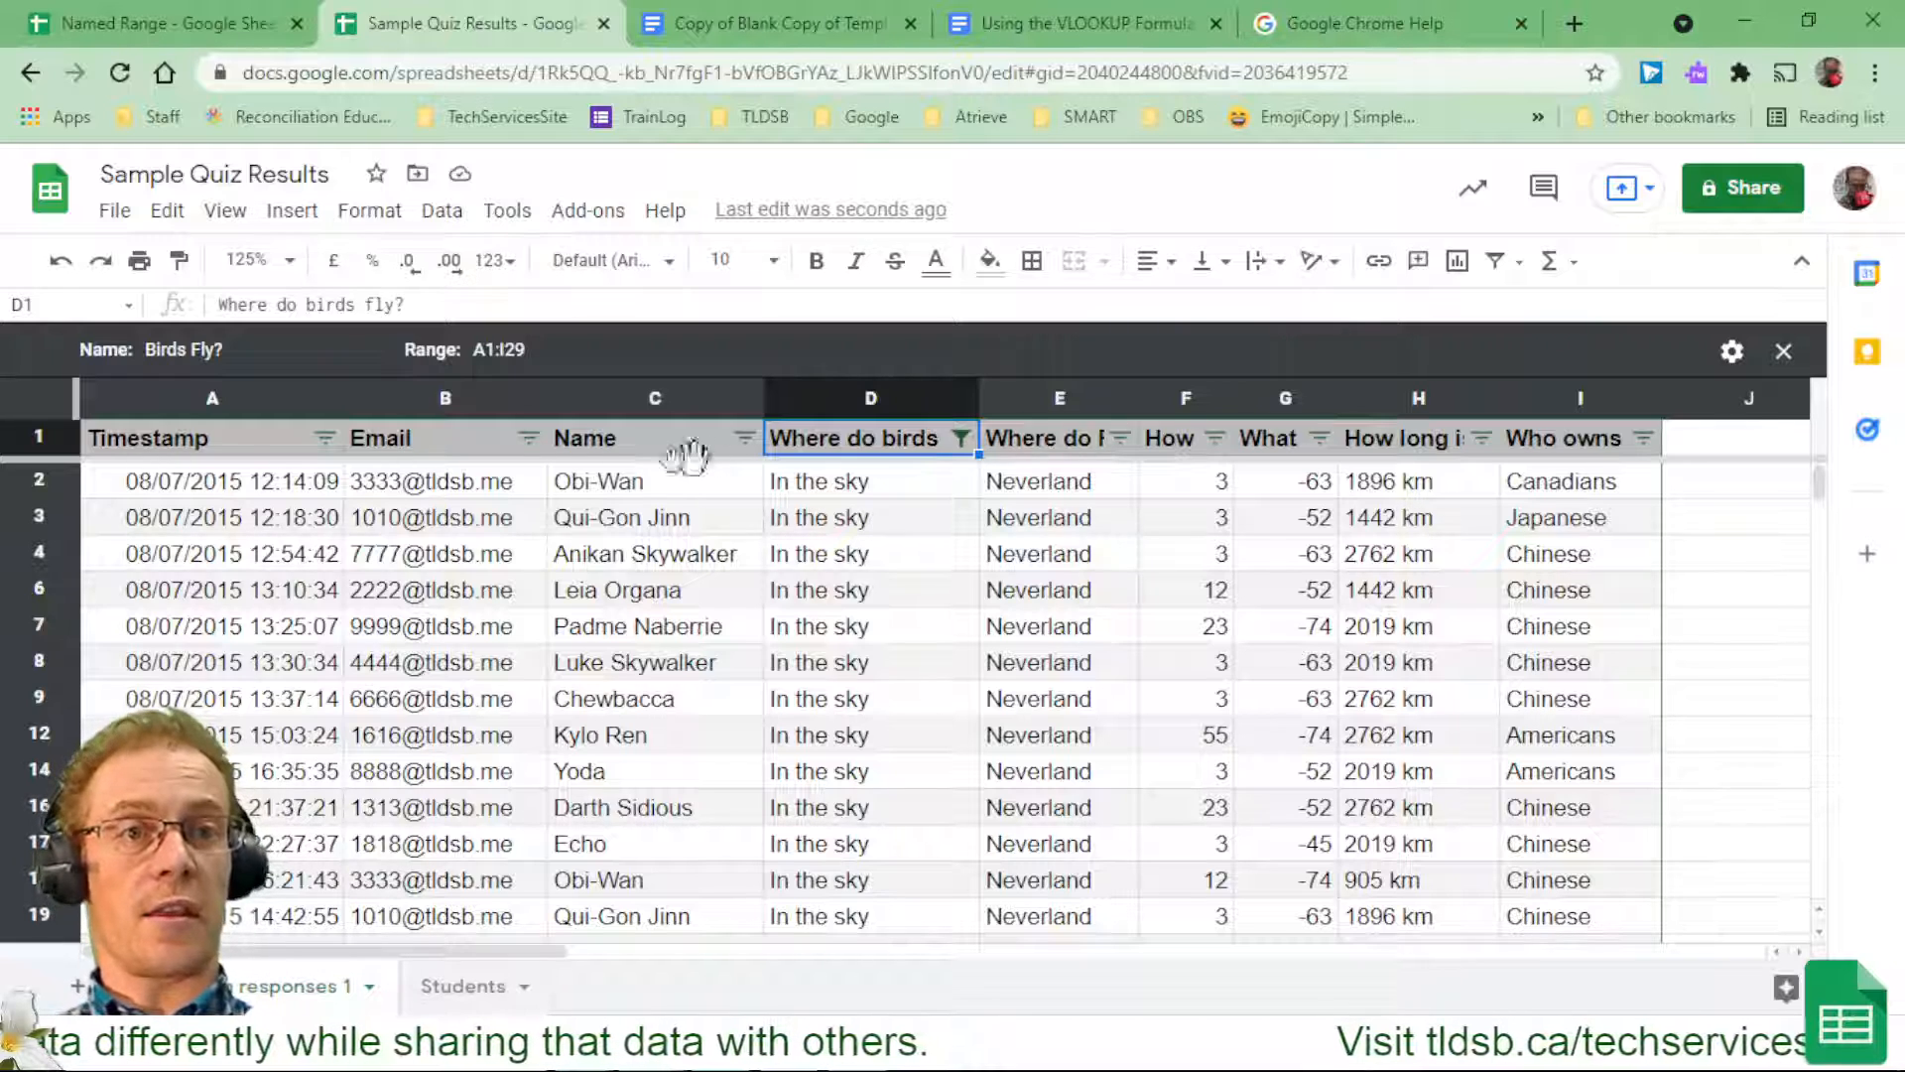
{"action": "left_click", "coordinate": [1783, 355]}
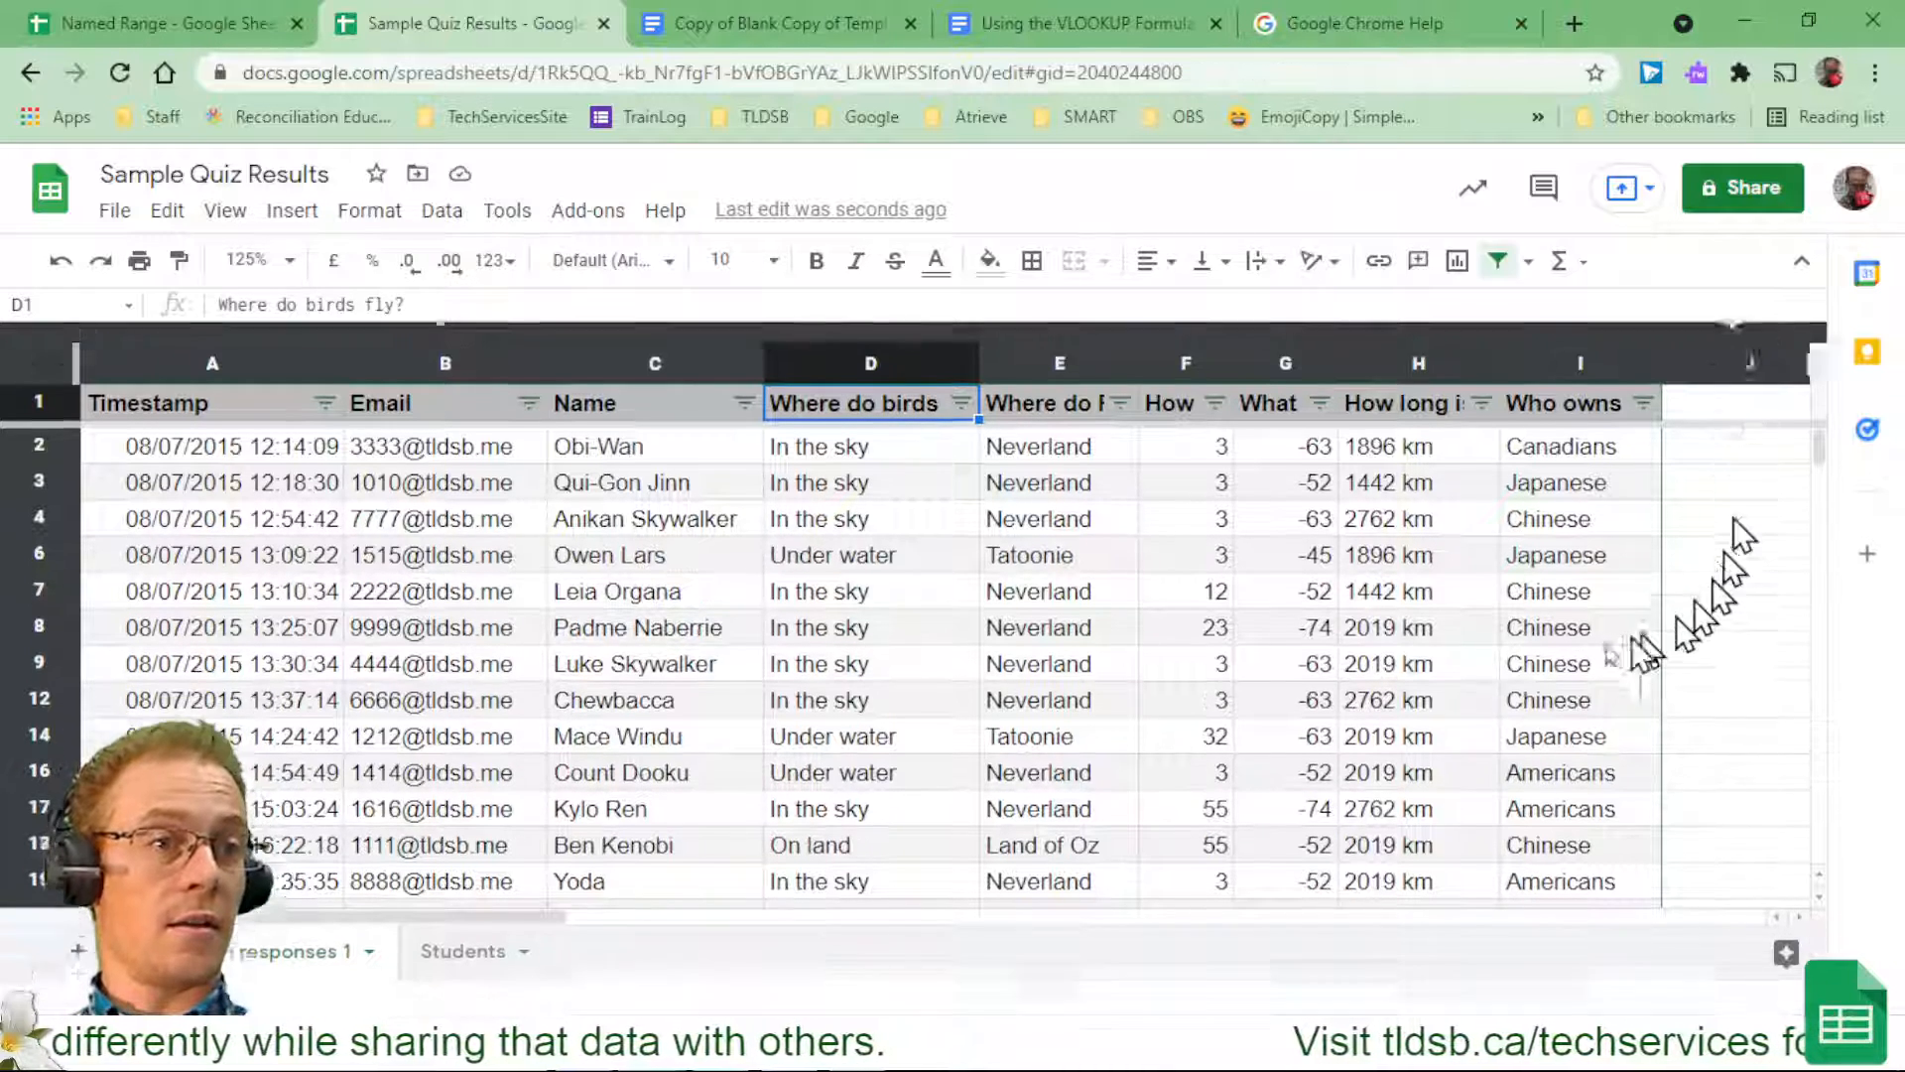